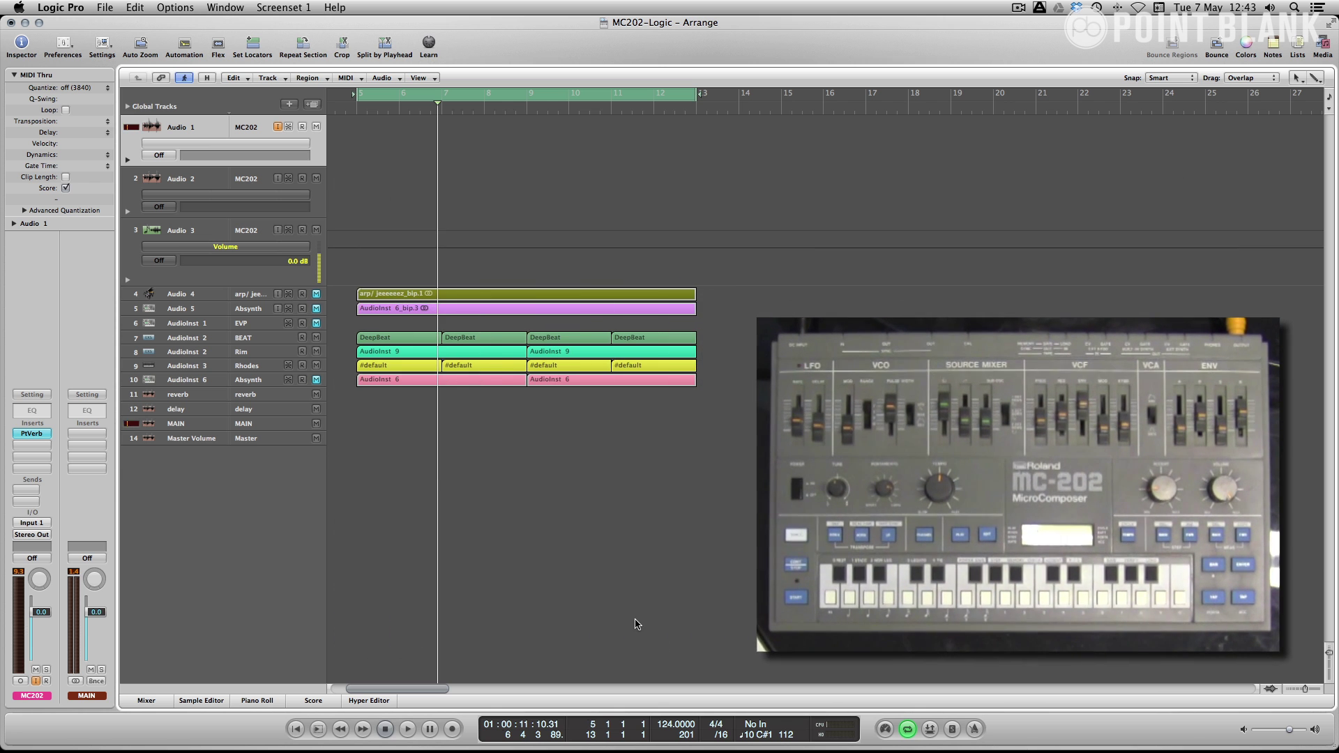
Play the BEAT track with Rim and Rhodes muted, and bring both back in by unmuting them during playback
key("space")
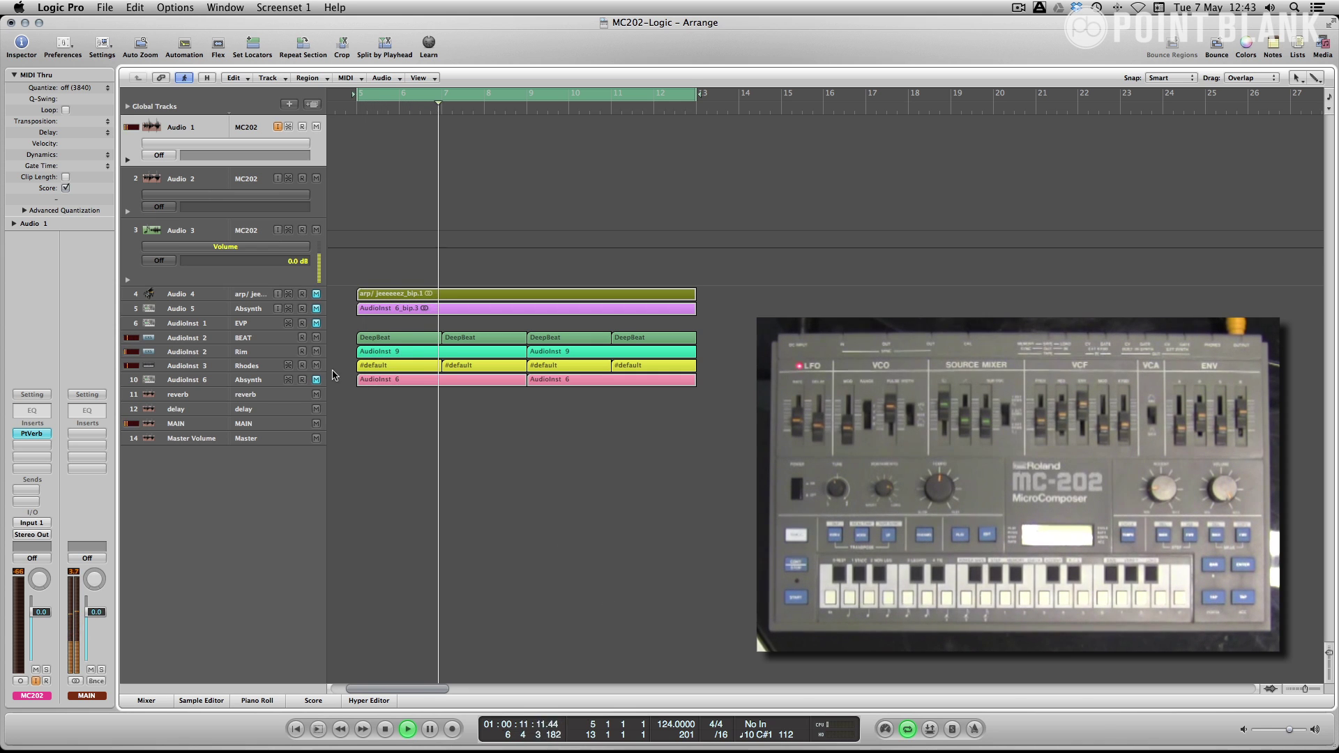
key("space")
left_click(197, 343)
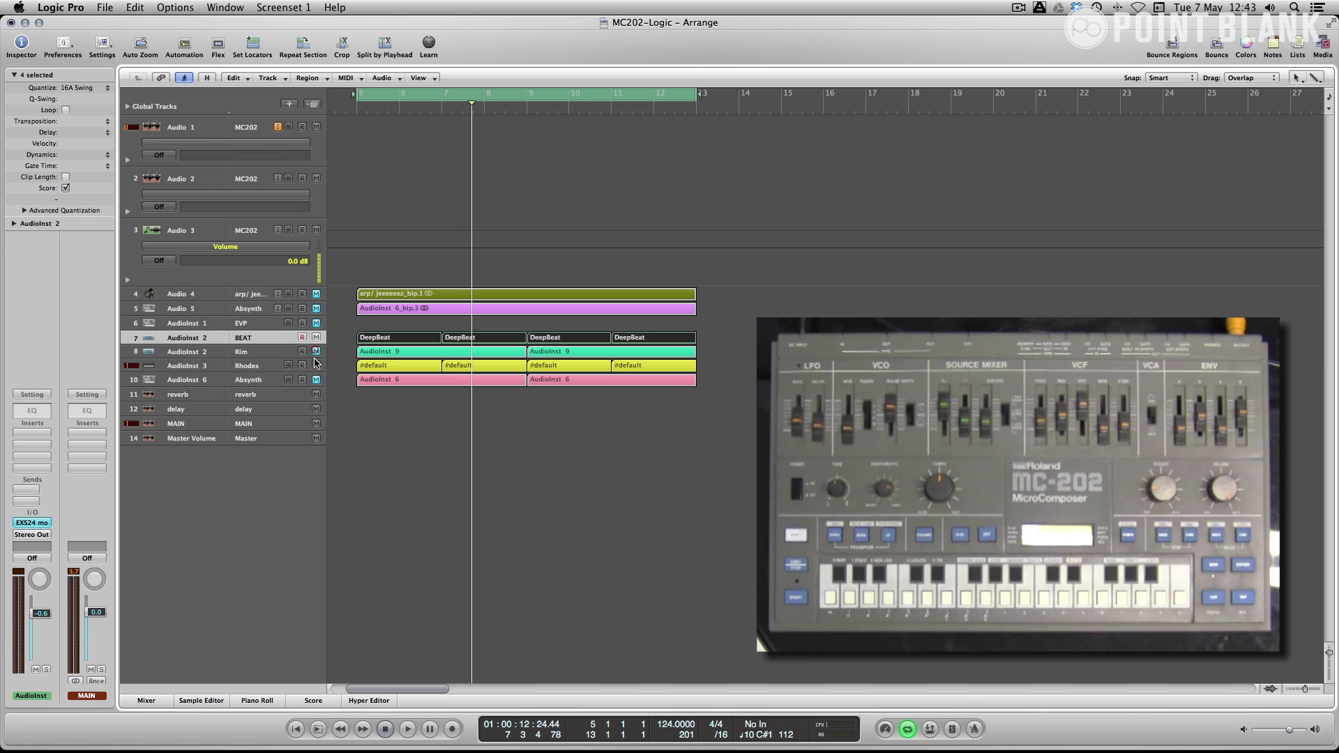
key("space")
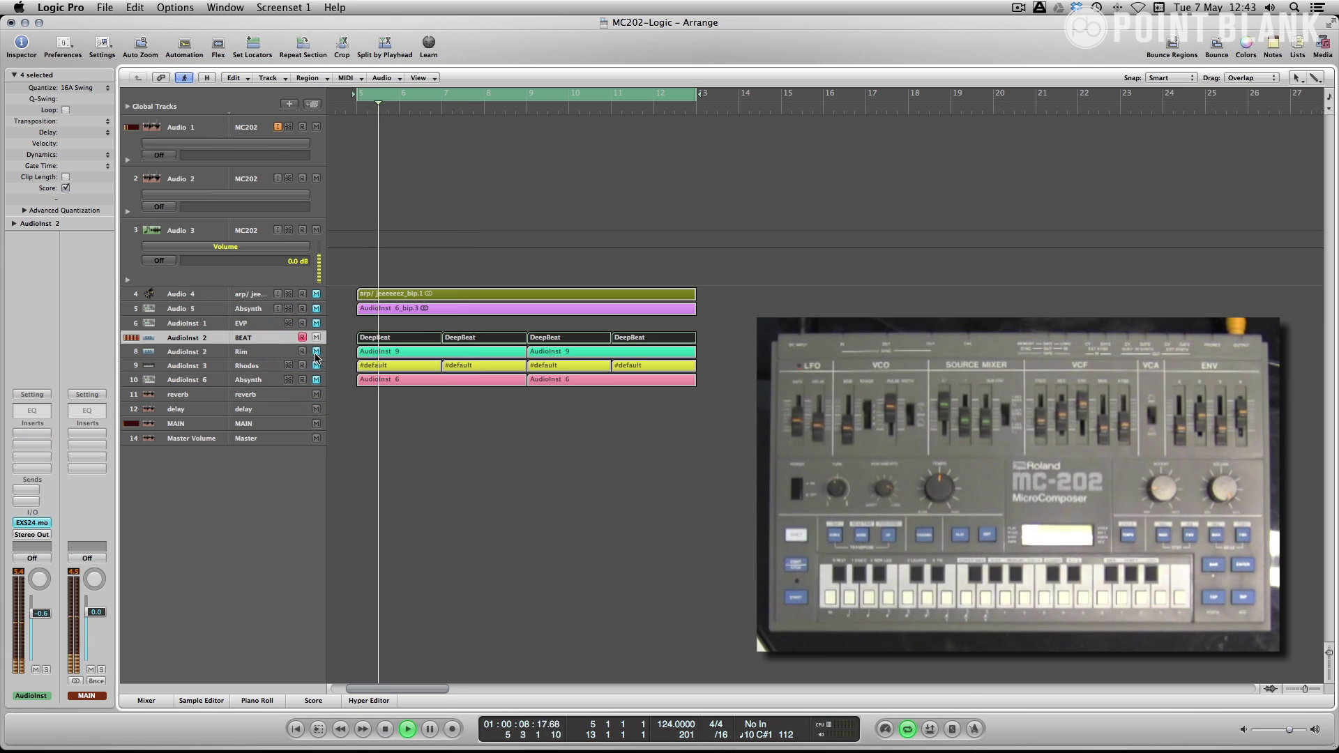
left_click_drag(316, 352, 315, 366)
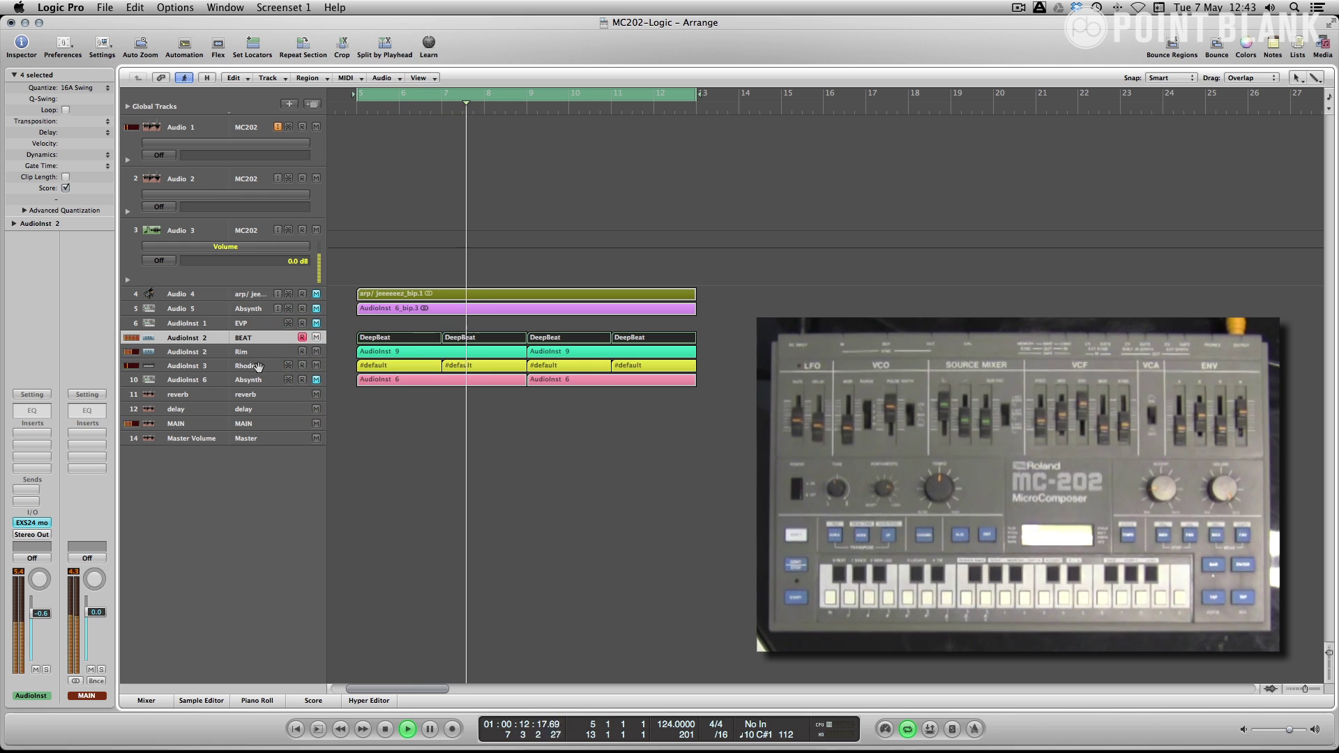
Solo the Rhodes track to hear its part in isolation, unsolo it, and deselect its regions
left_click(250, 368)
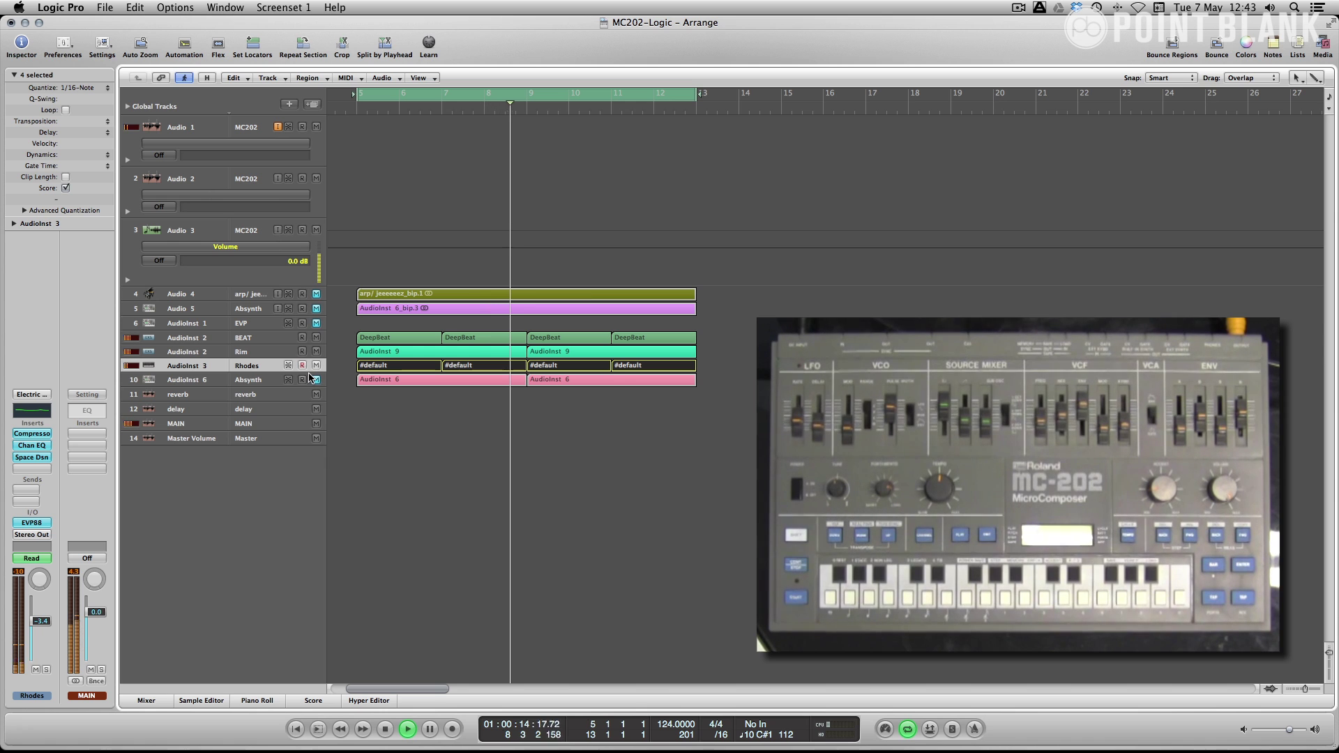
key("s")
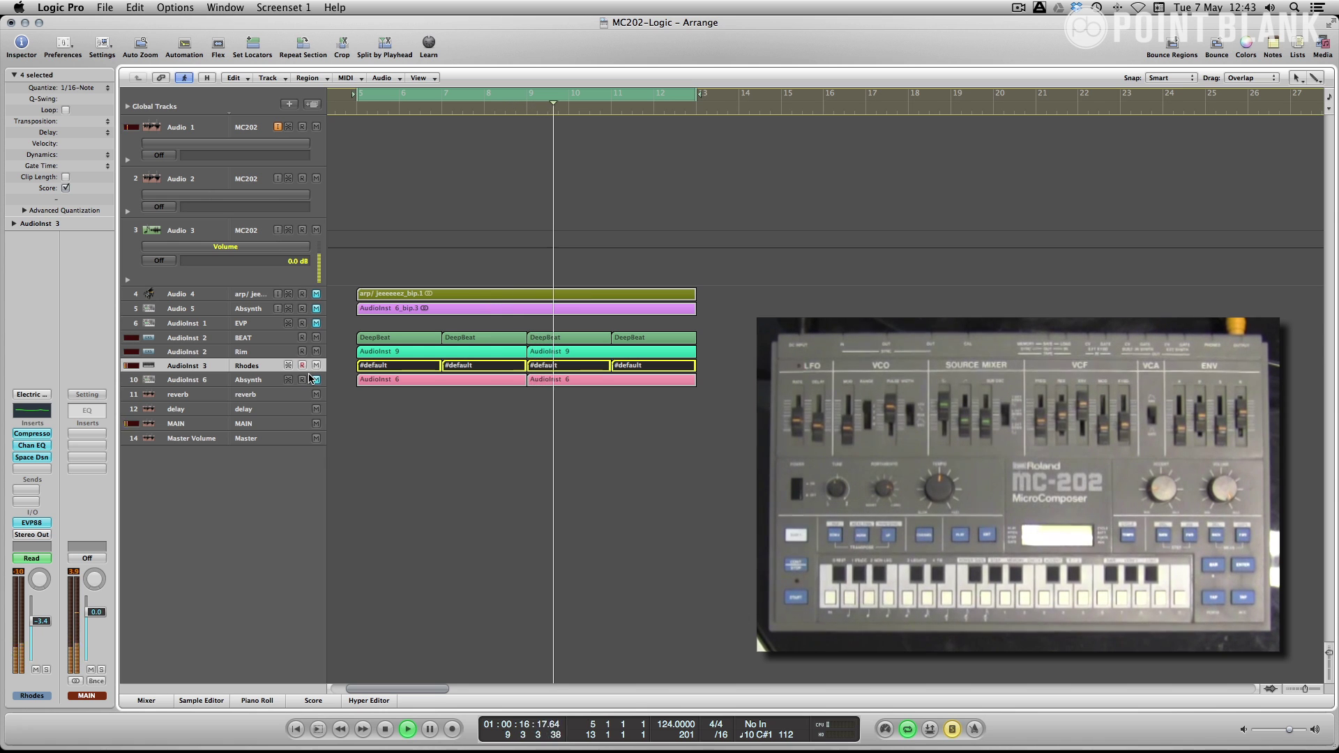
key("s")
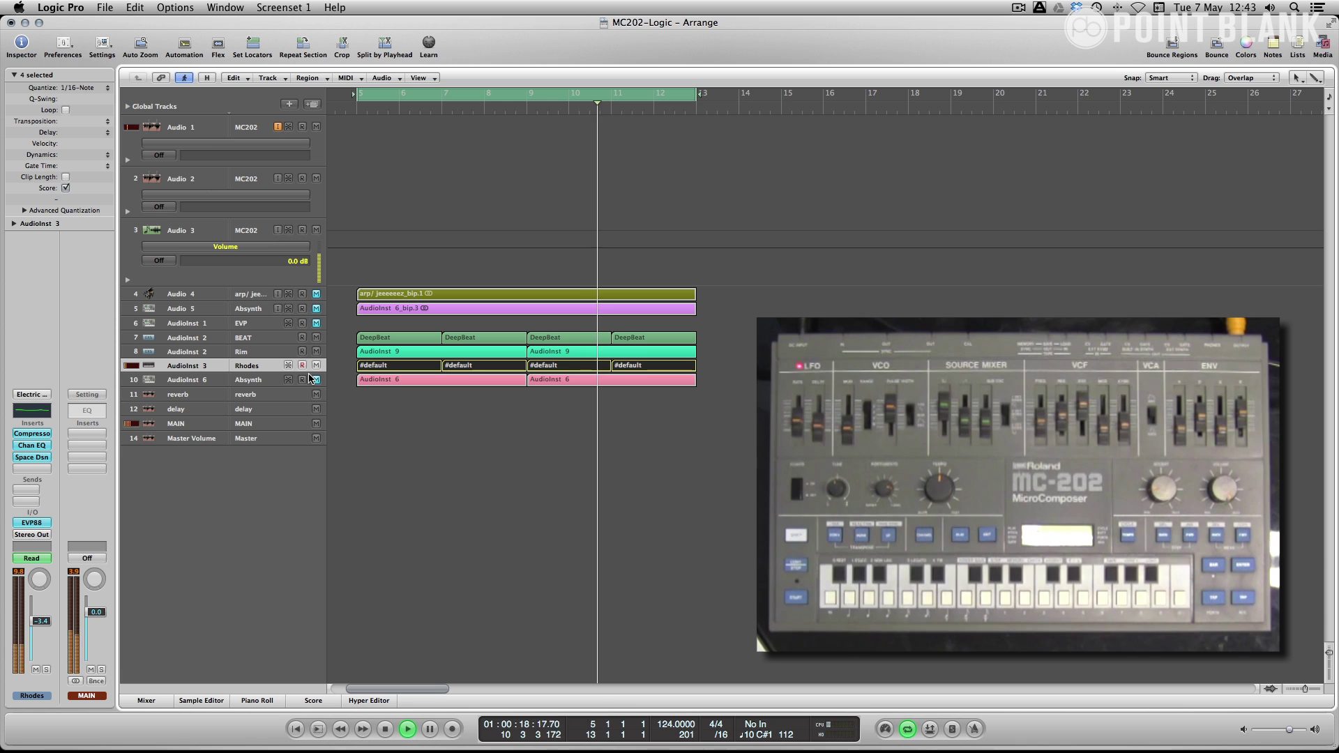
left_click(438, 429)
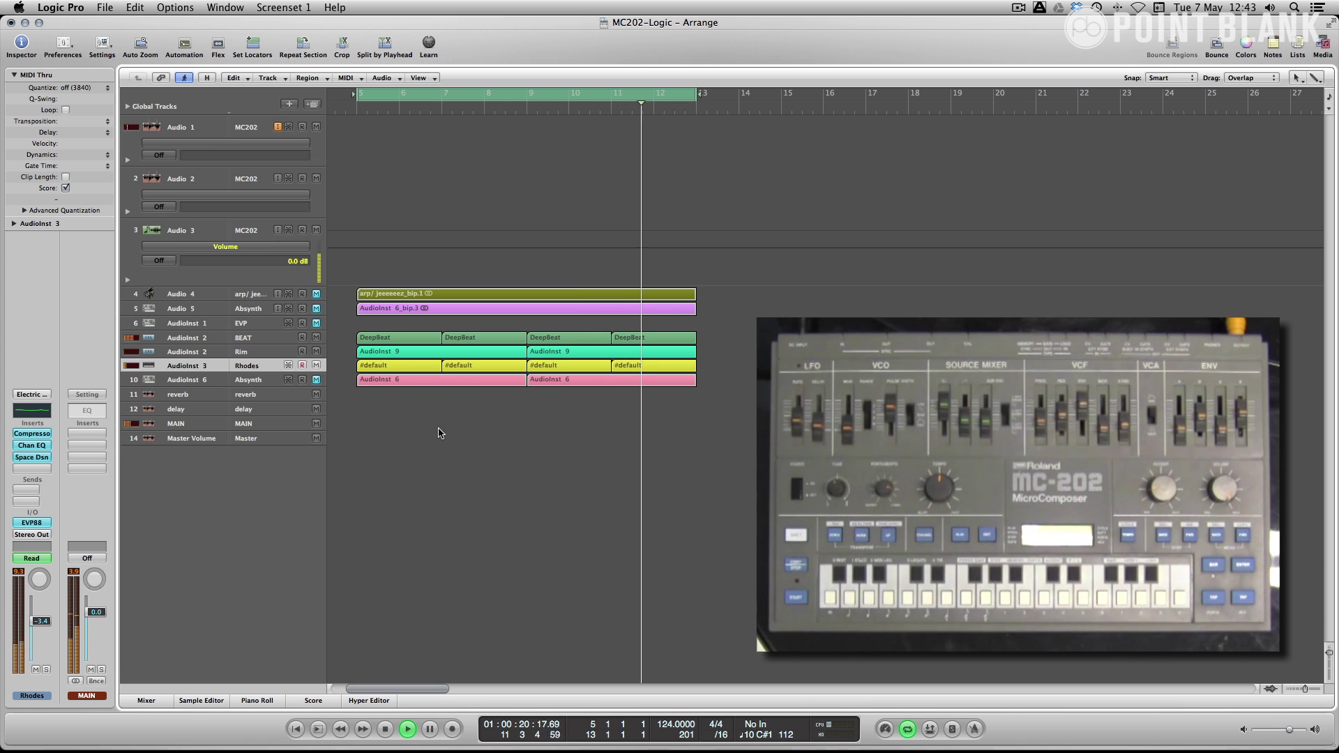
Select the MC202 track Audio 1 and record five cycled takes of the high-pitched riff over bars 5 to 9
left_click(195, 146)
key("space")
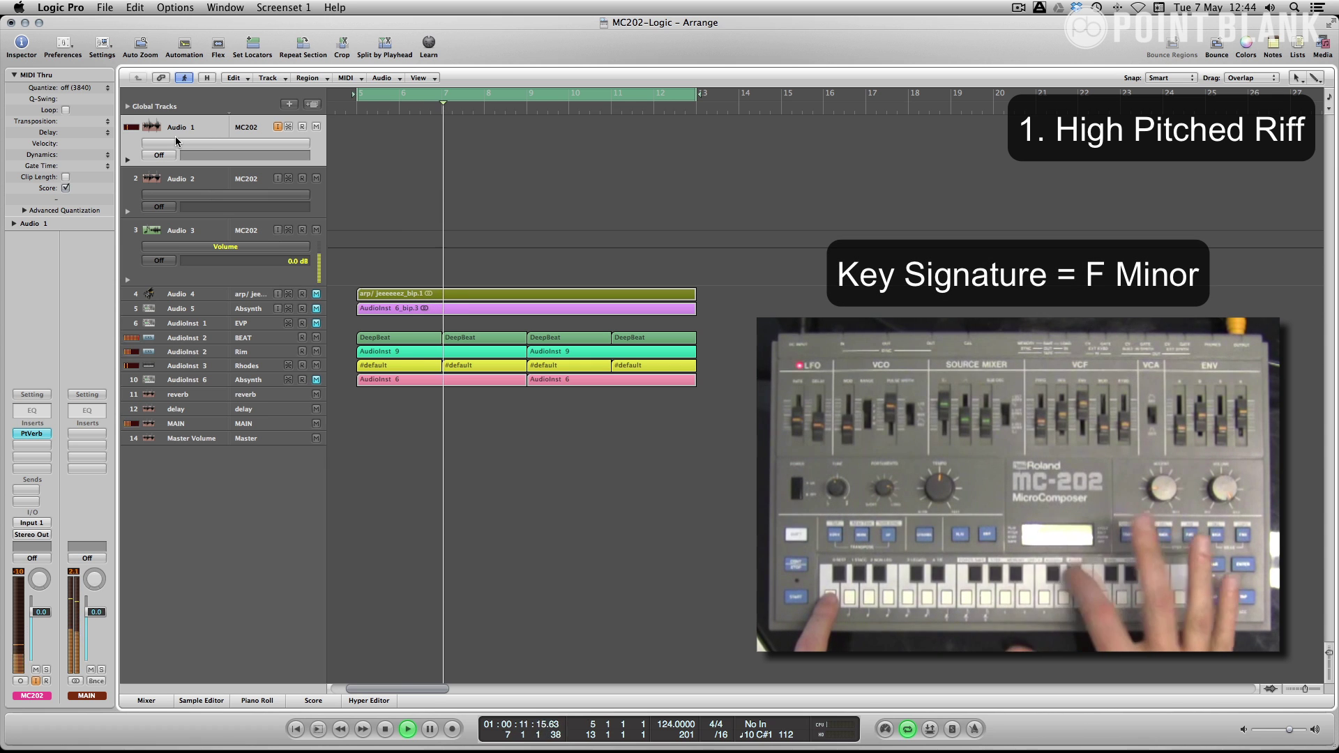
key("space")
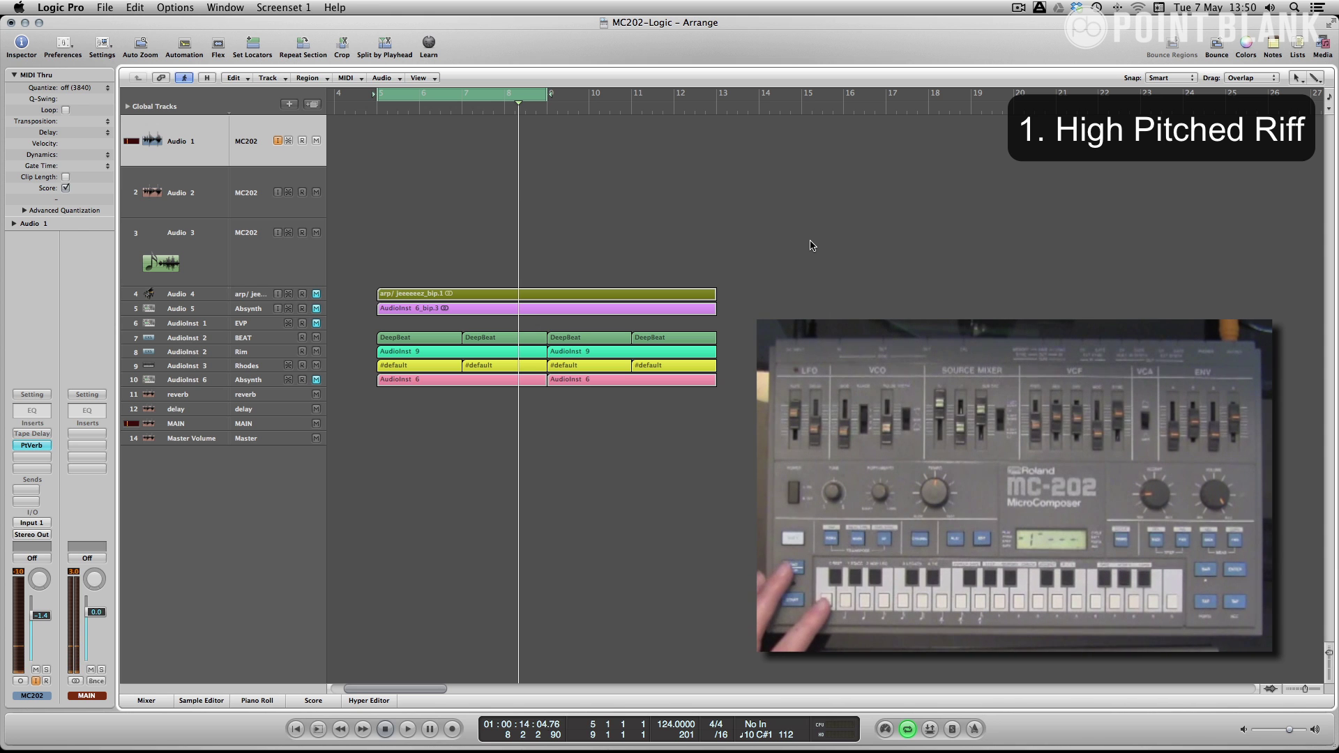
key("r")
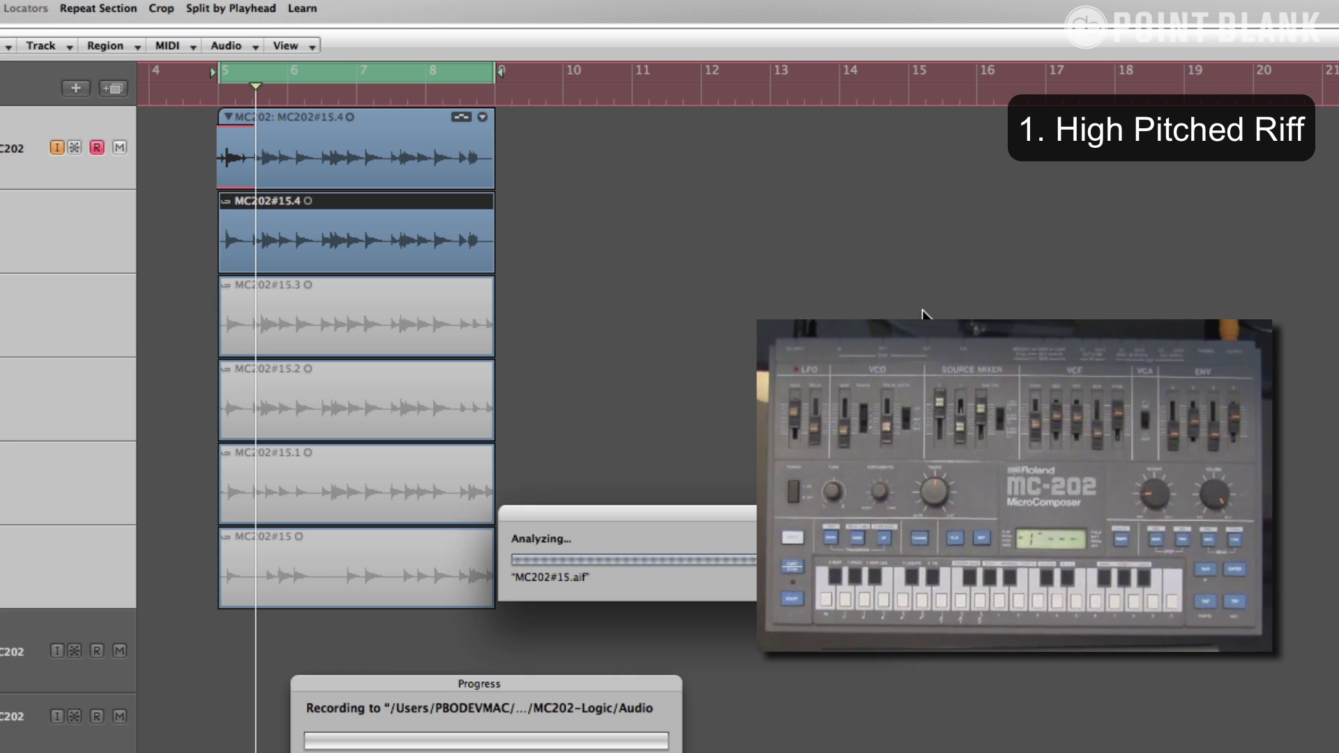
Audition the recorded takes MC202#15 and MC202#15.1 one after the other
left_click(337, 568)
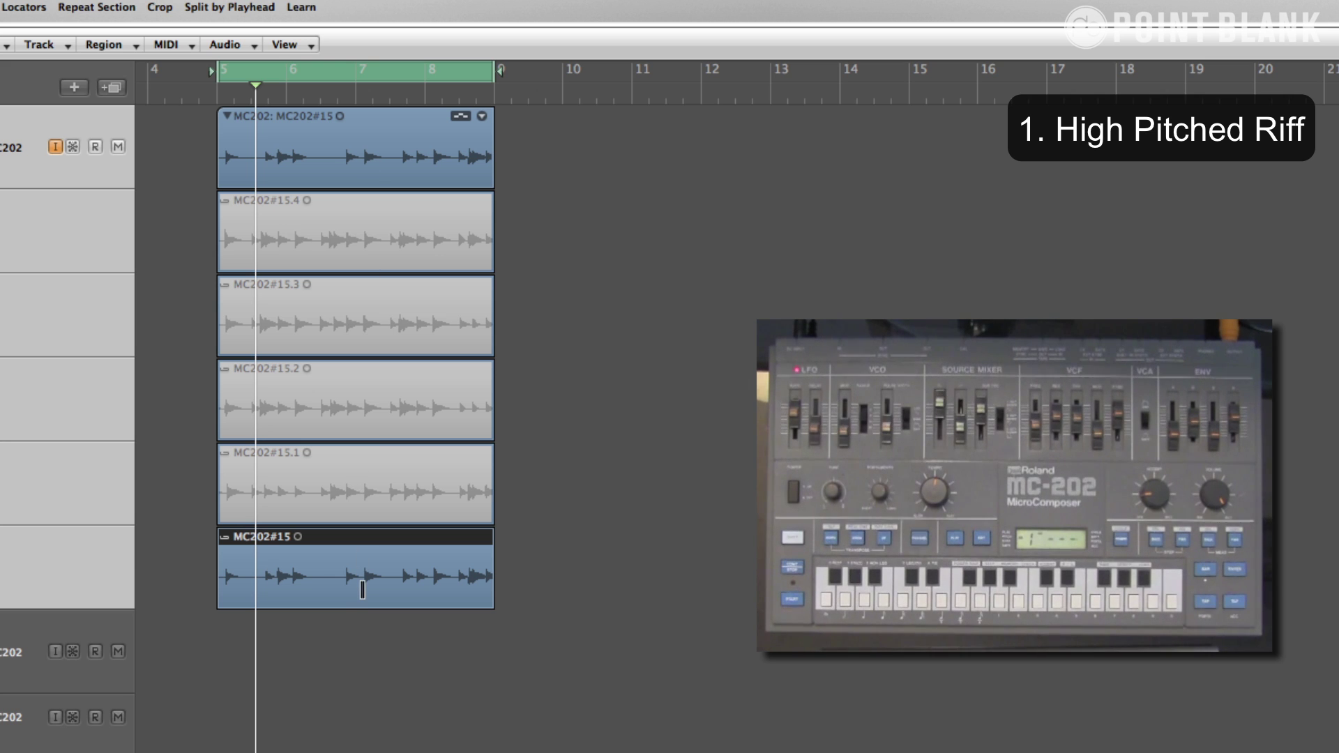
key("space")
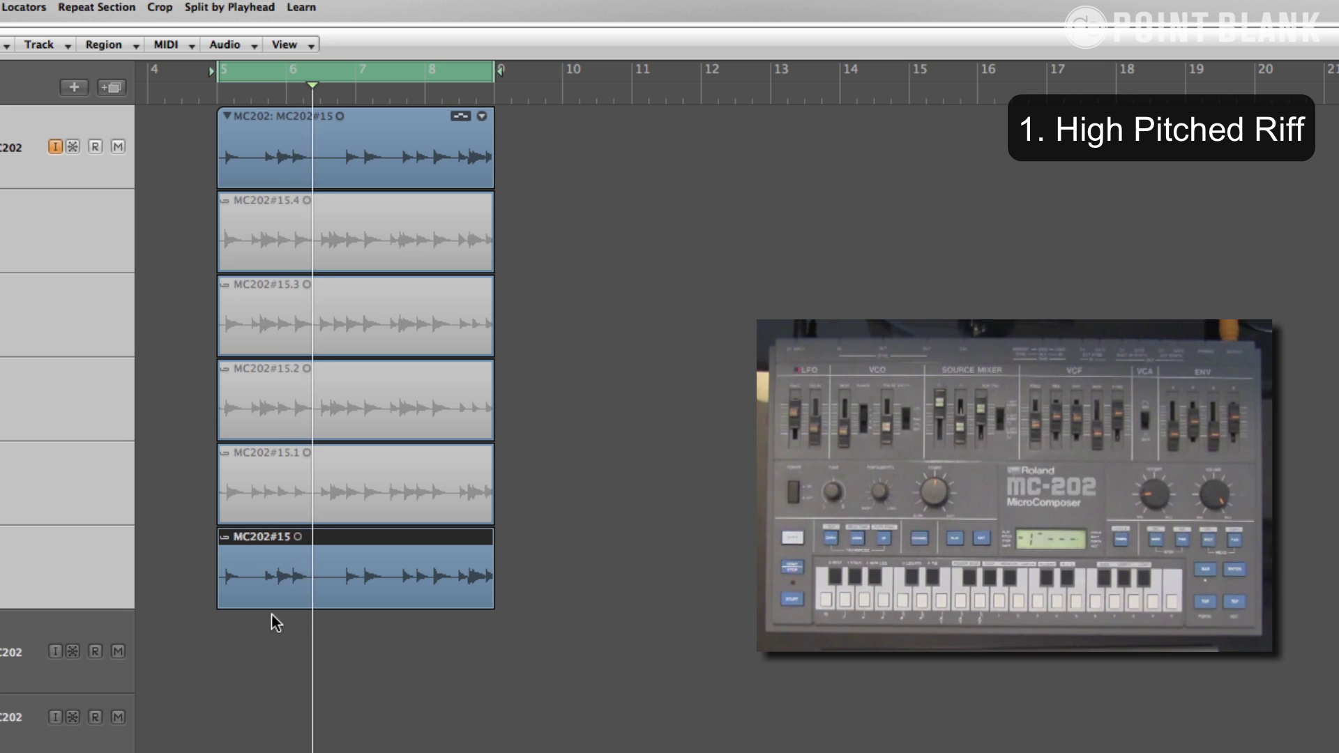
left_click(382, 493)
key("space")
key("space")
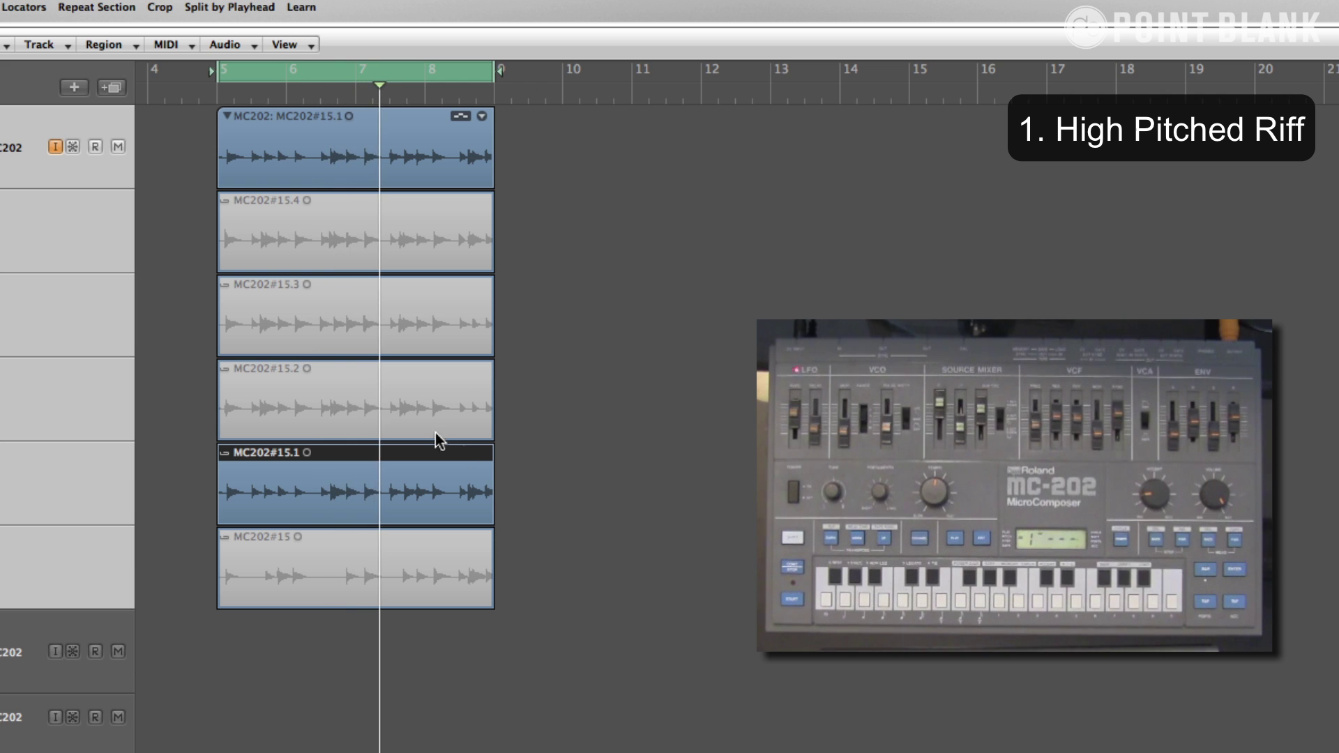
Use take MC202#15.2 as the base and comp in take MC202#15.4 from bar 5 to about the middle of bar 6
left_click(406, 410)
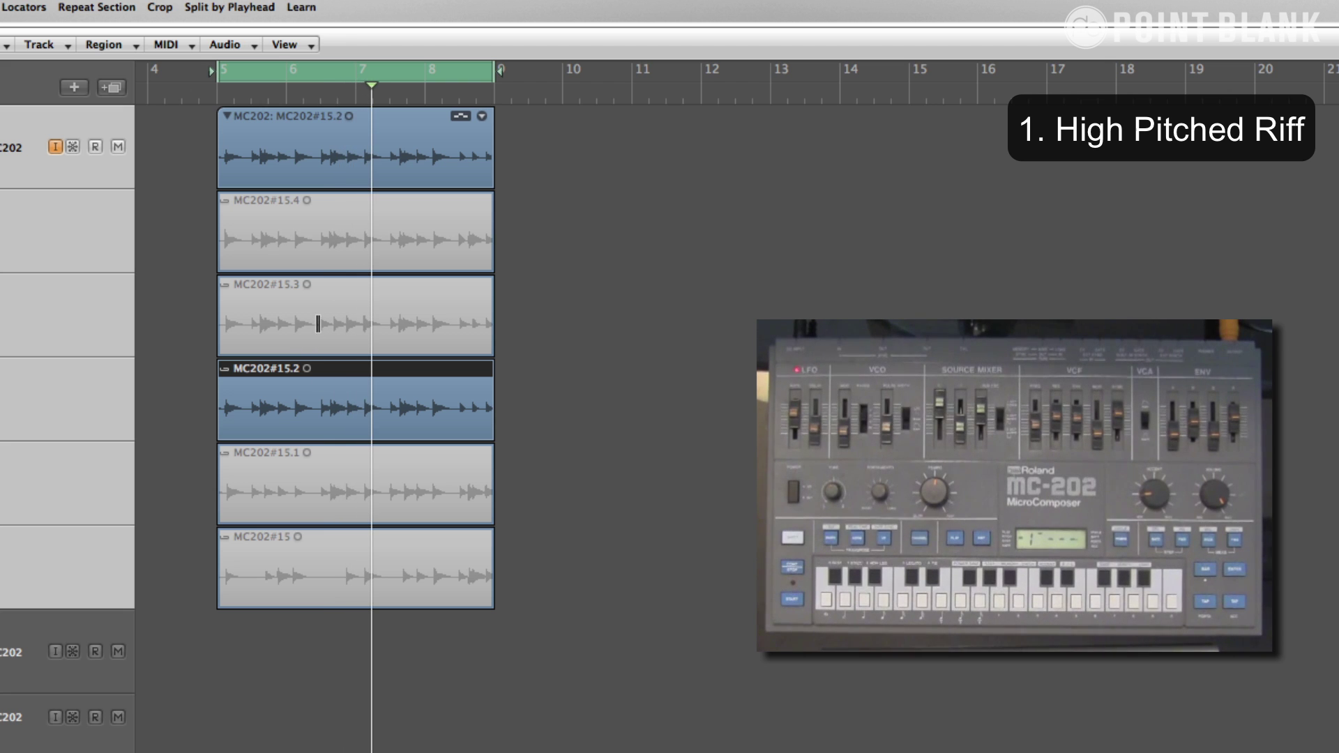
left_click_drag(317, 324, 197, 325)
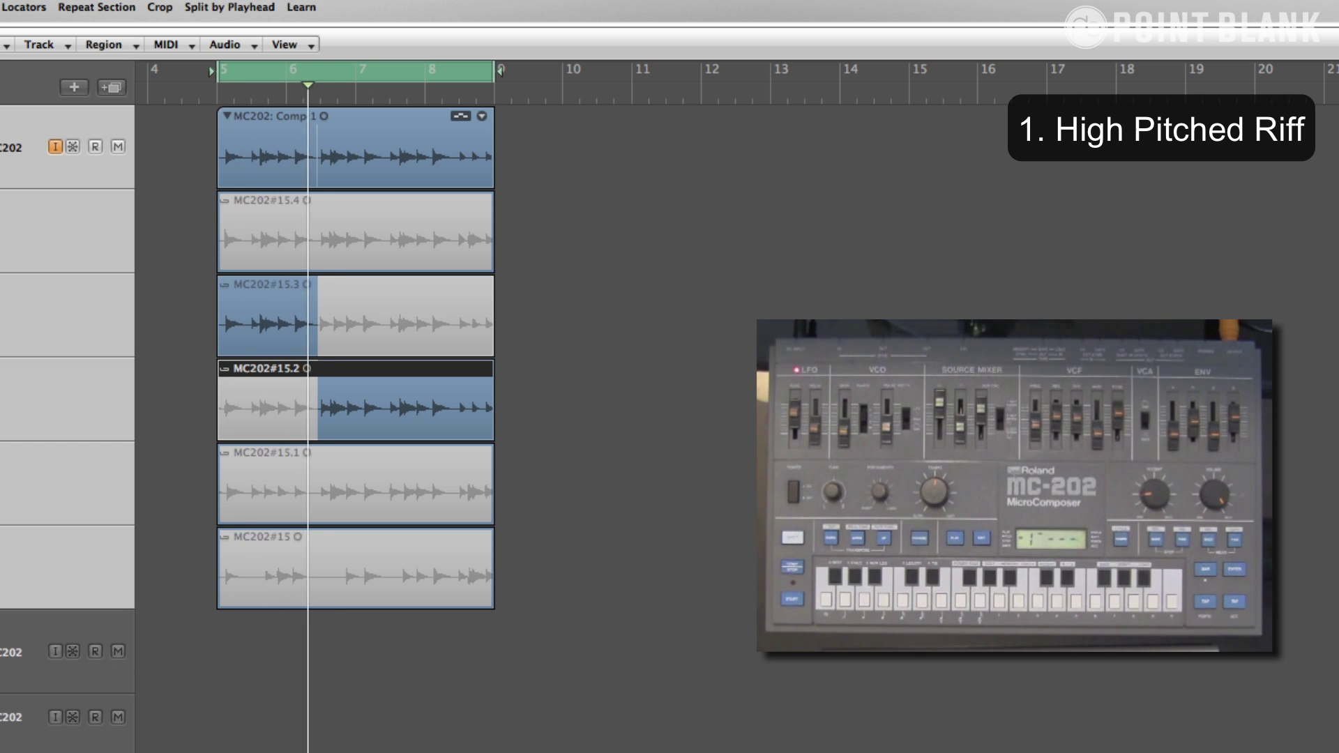
left_click(288, 243)
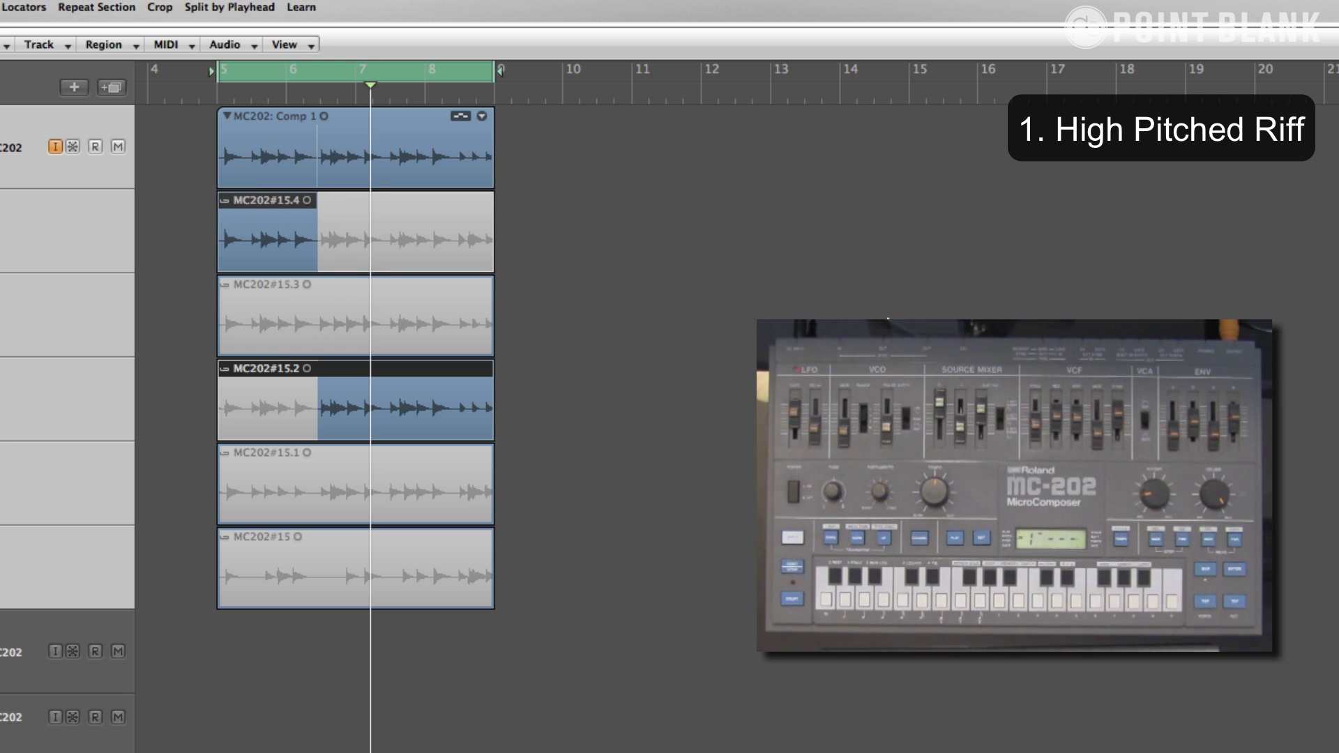
key("Return")
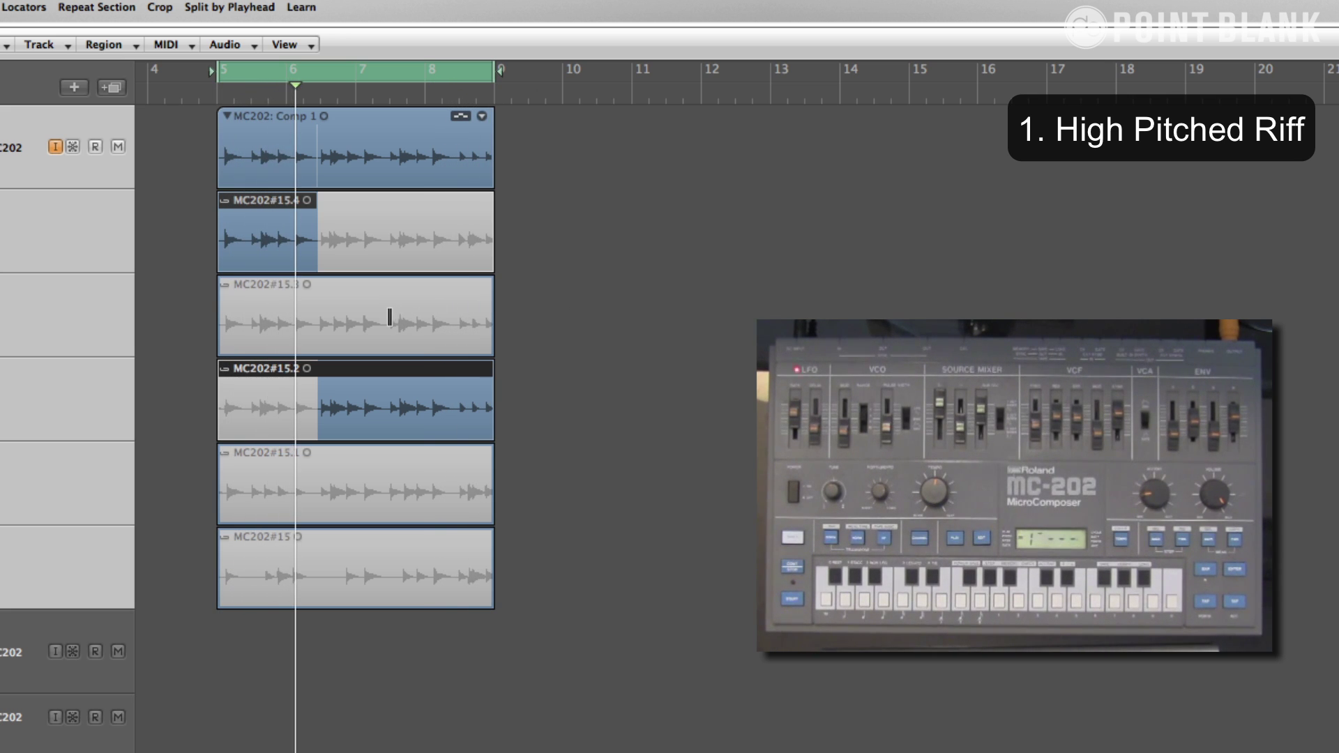
Comp in take MC202#15.4 from about mid-bar 7 to mid-bar 8, auditioning with a shortened cycle range and restoring it to bars 5 to 9
left_click_drag(394, 317, 454, 320)
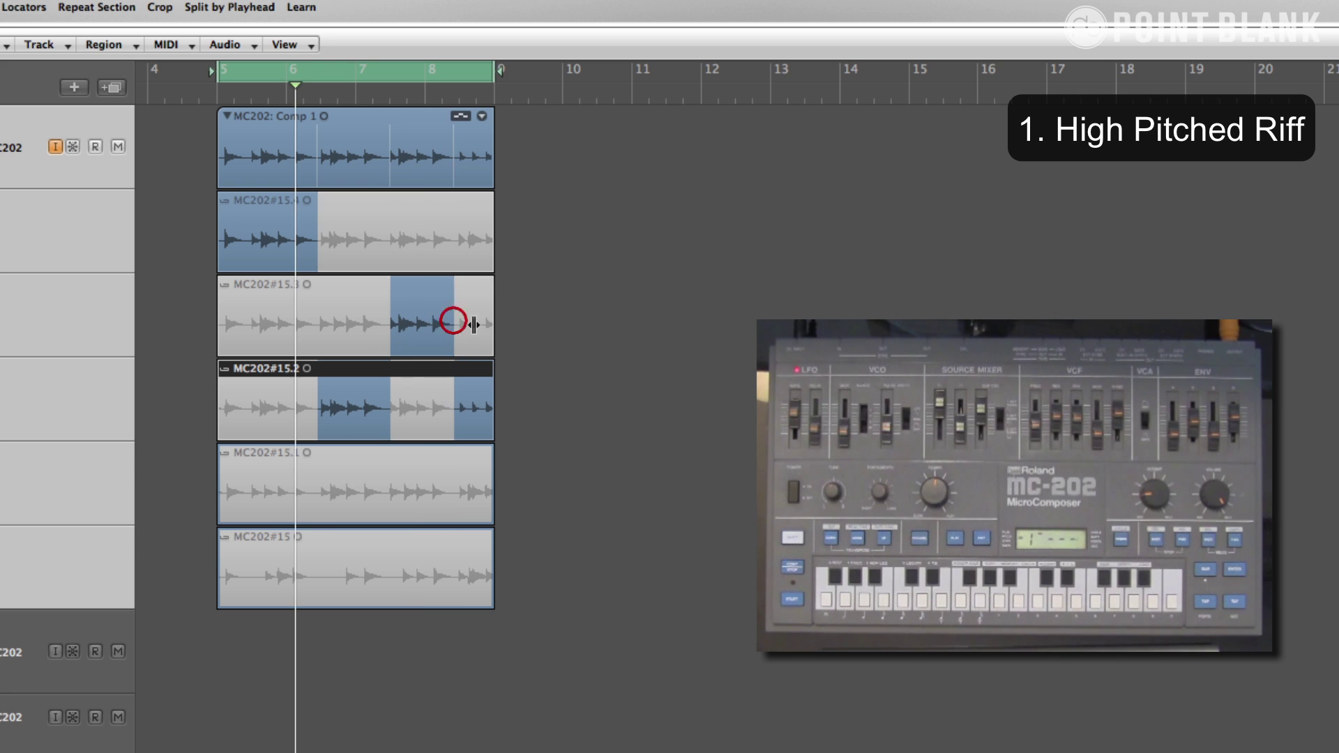
left_click_drag(219, 86, 323, 85)
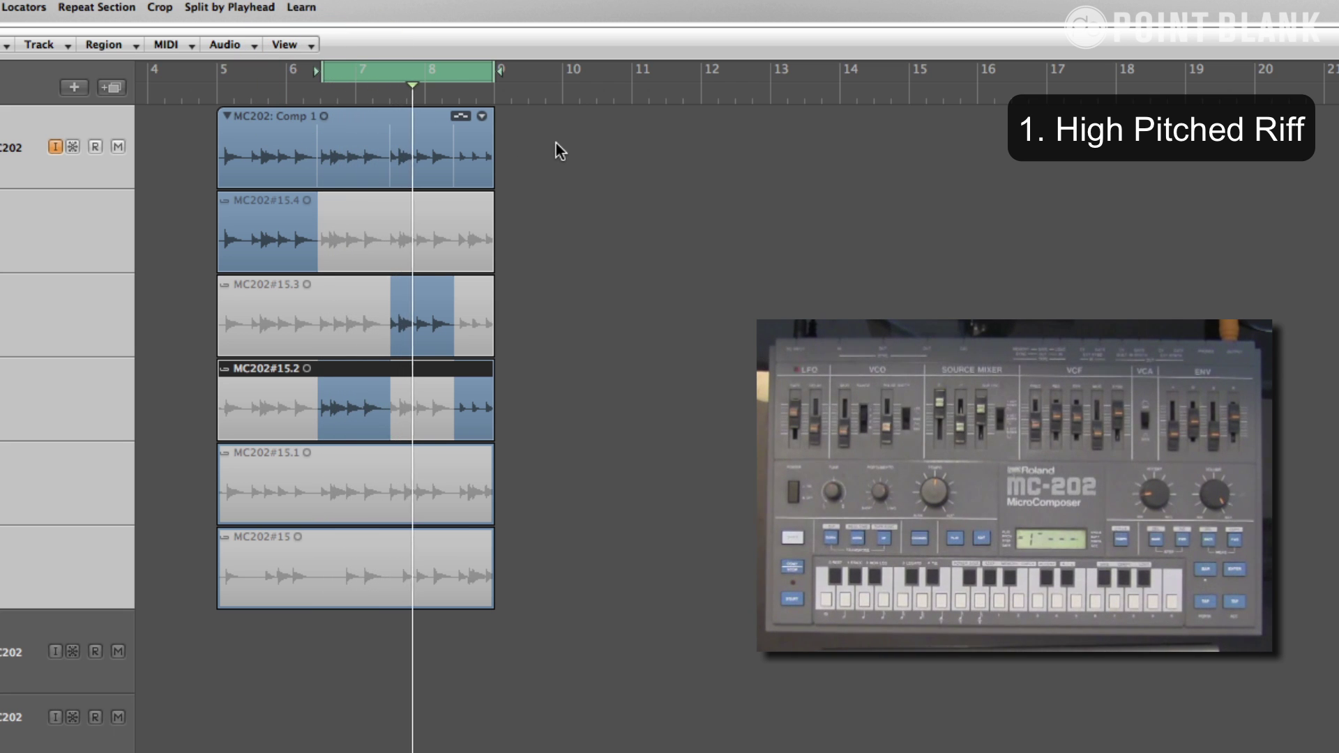
left_click(422, 239)
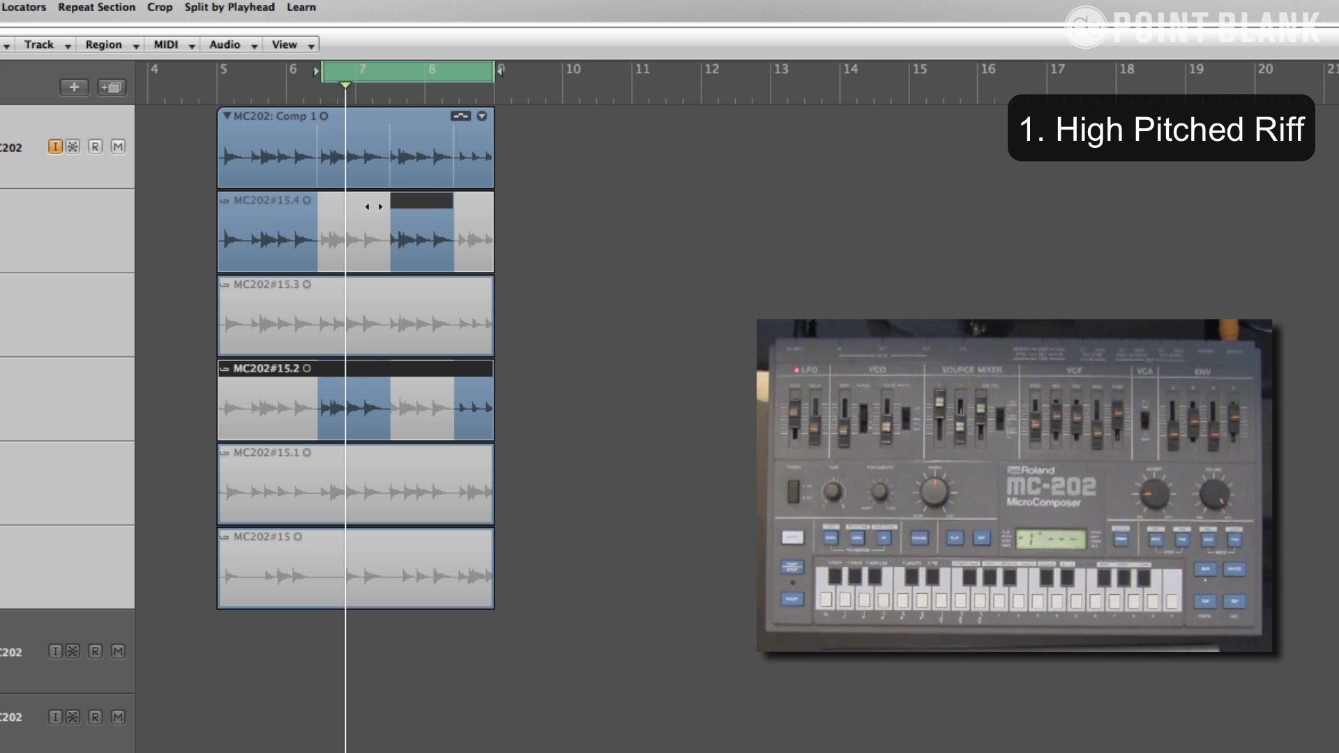
left_click_drag(322, 73, 220, 72)
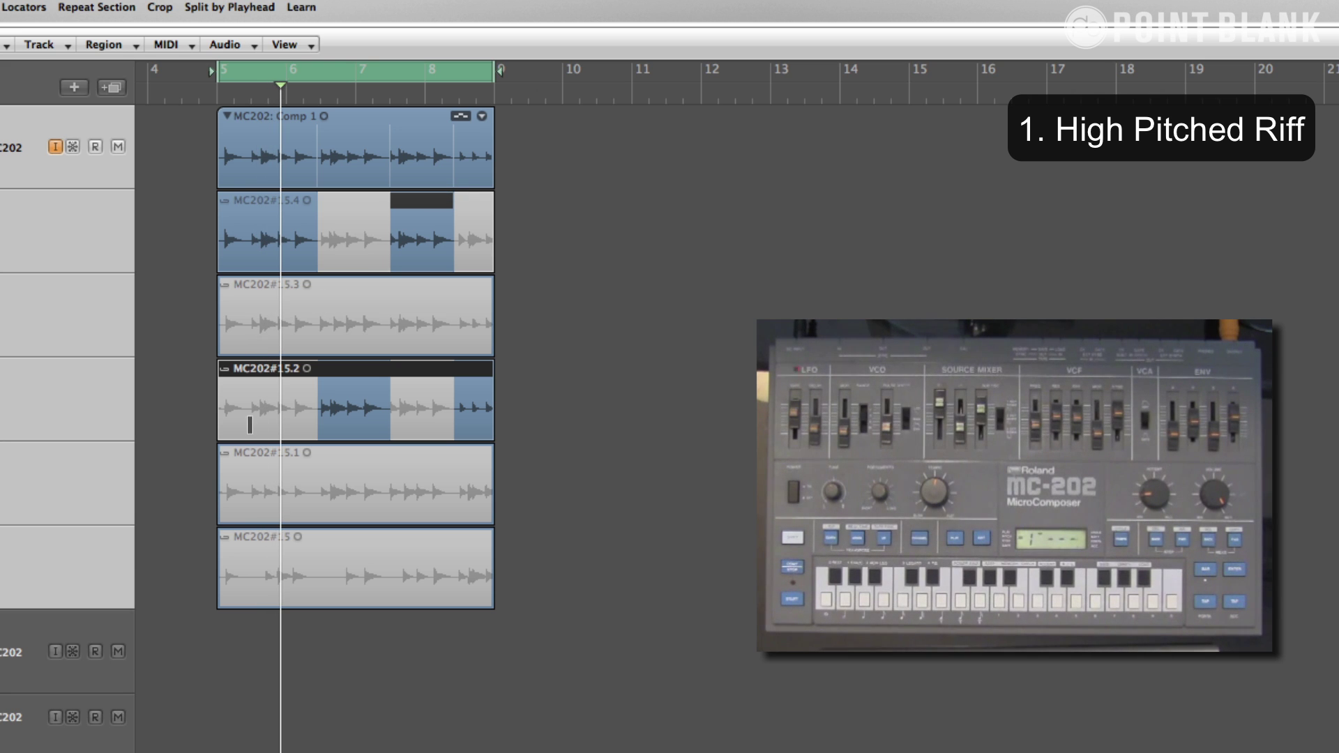
Replace the comp's opening, up to about the middle of bar 5, with take MC202#15.1 and flatten Comp 1
left_click_drag(245, 408, 186, 409)
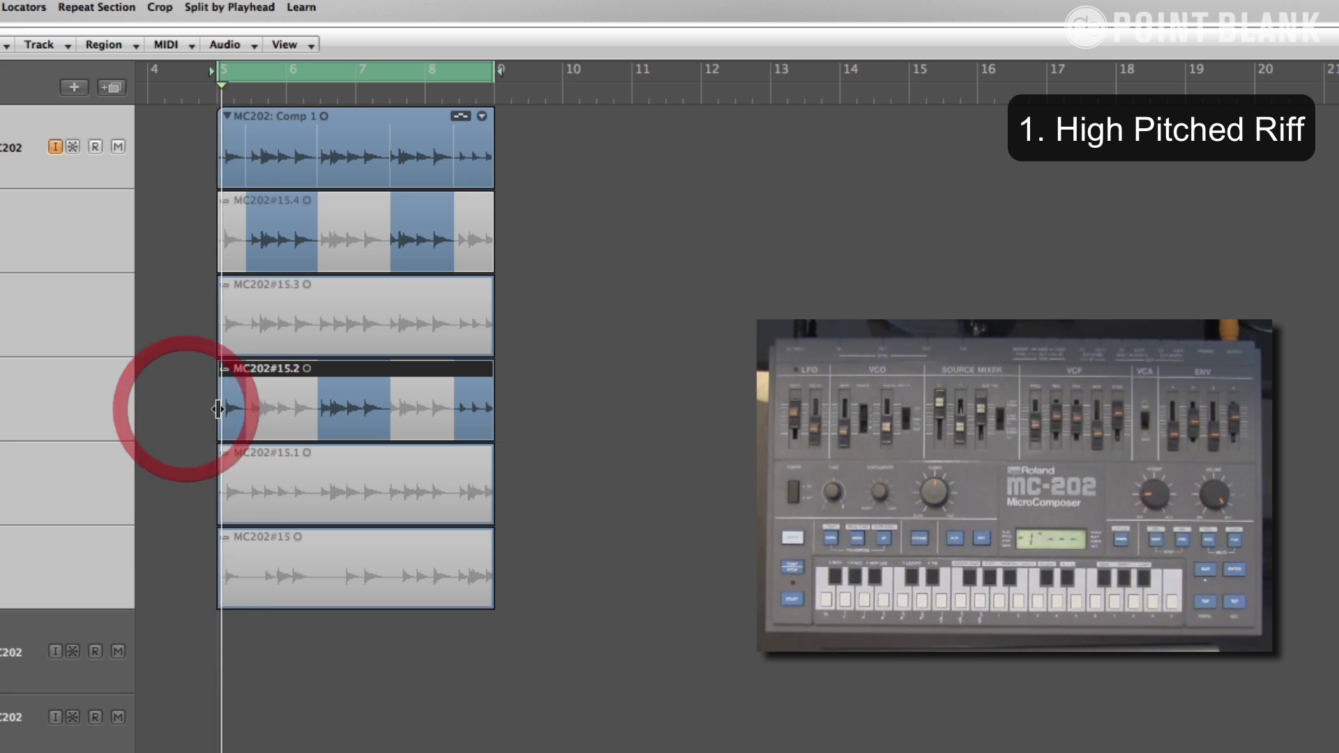
left_click_drag(246, 479, 215, 484)
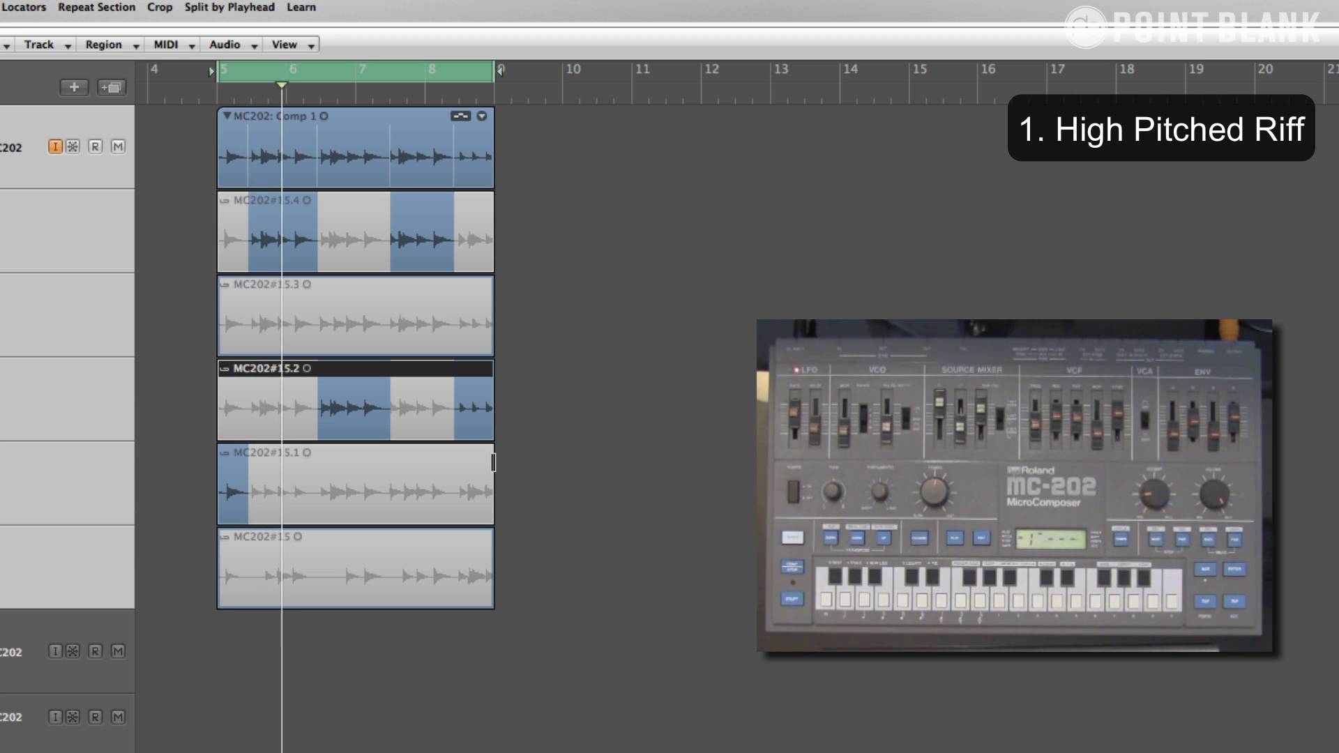
key("Return")
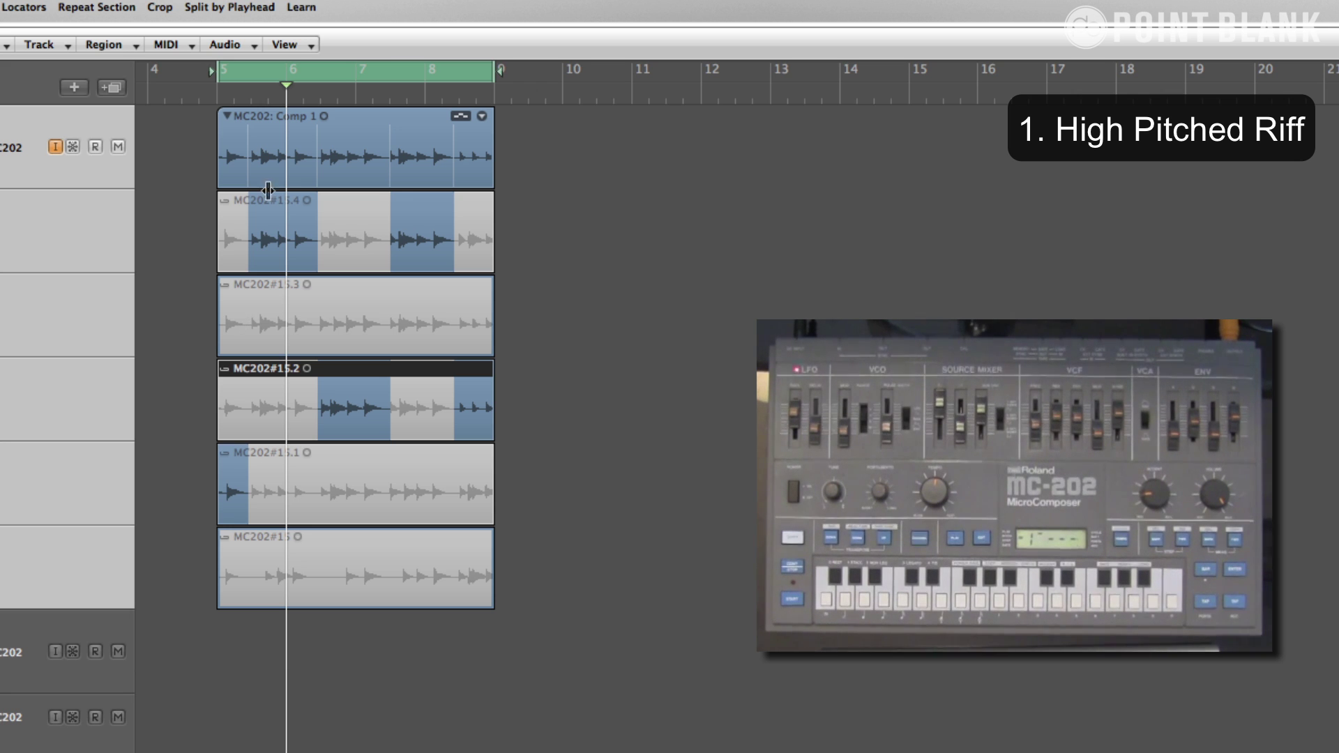
left_click(482, 116)
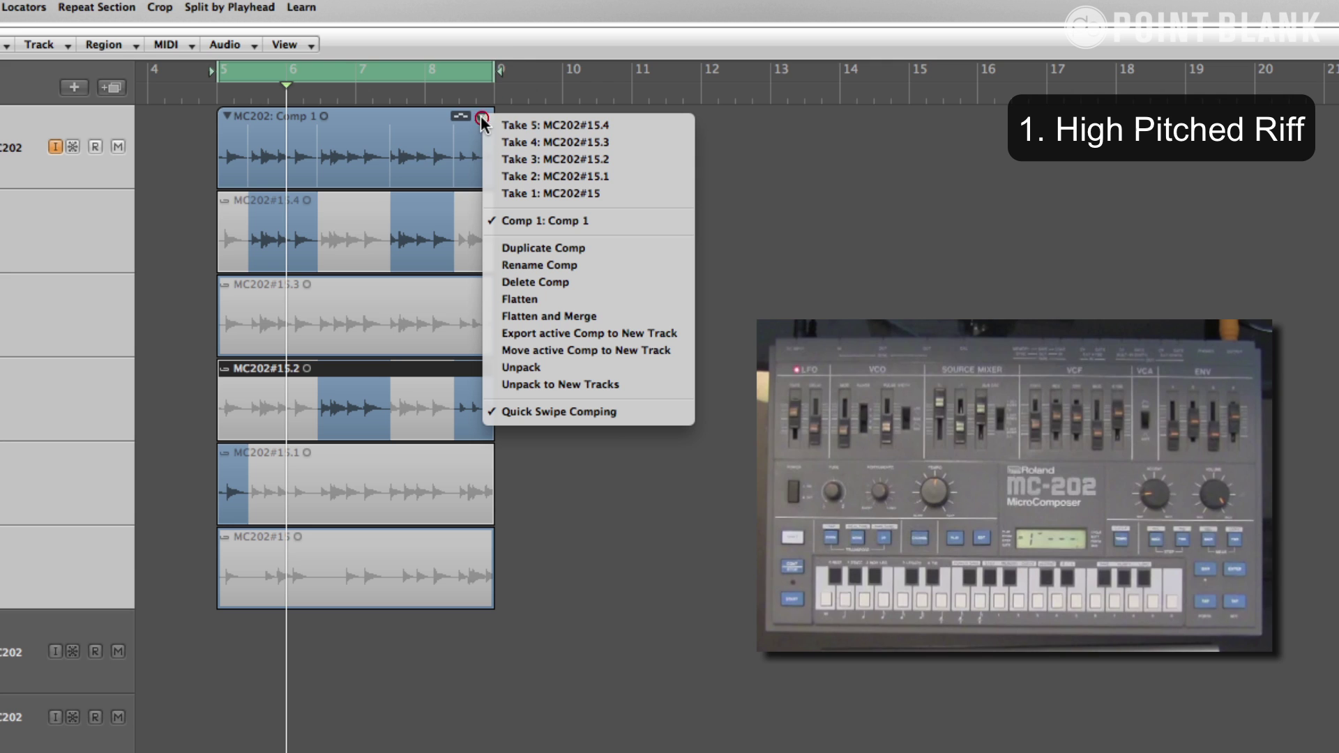
left_click(530, 298)
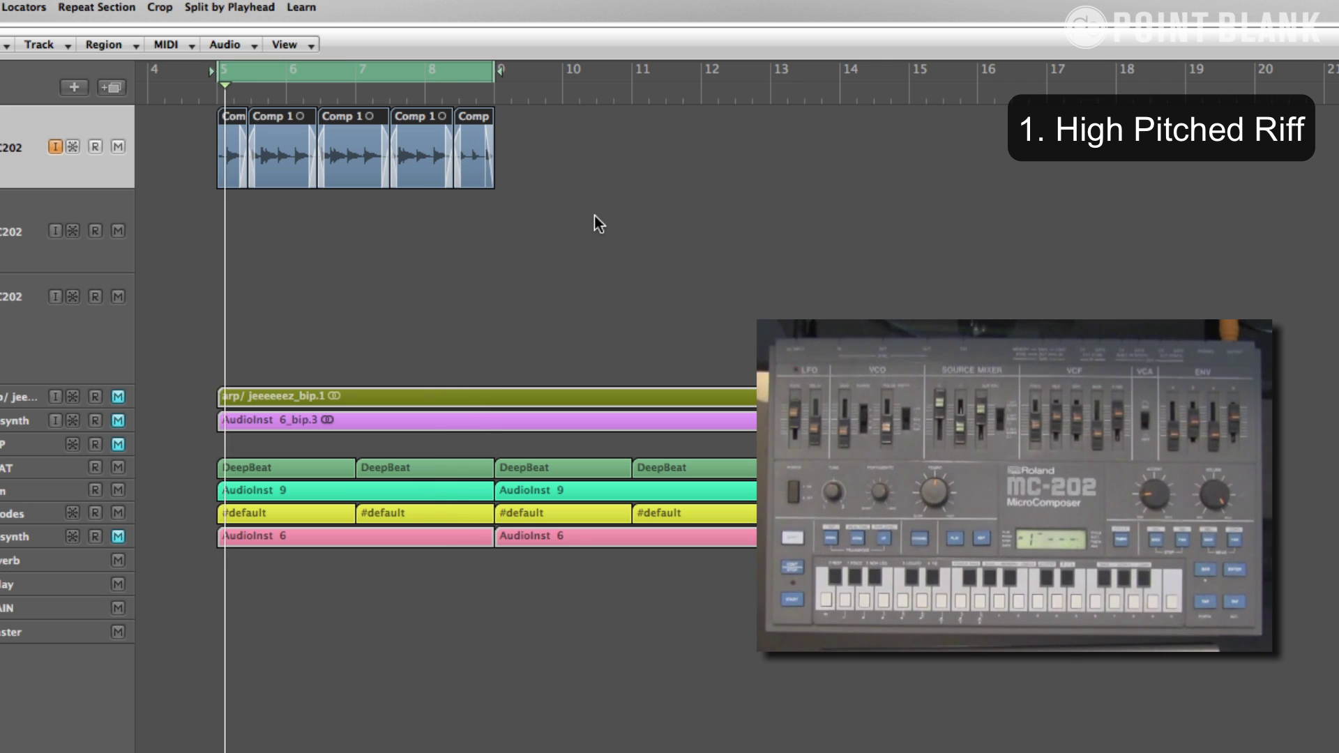
Show Flex View and set the Audio 1 track's flex mode to Monophonic
left_click(302, 46)
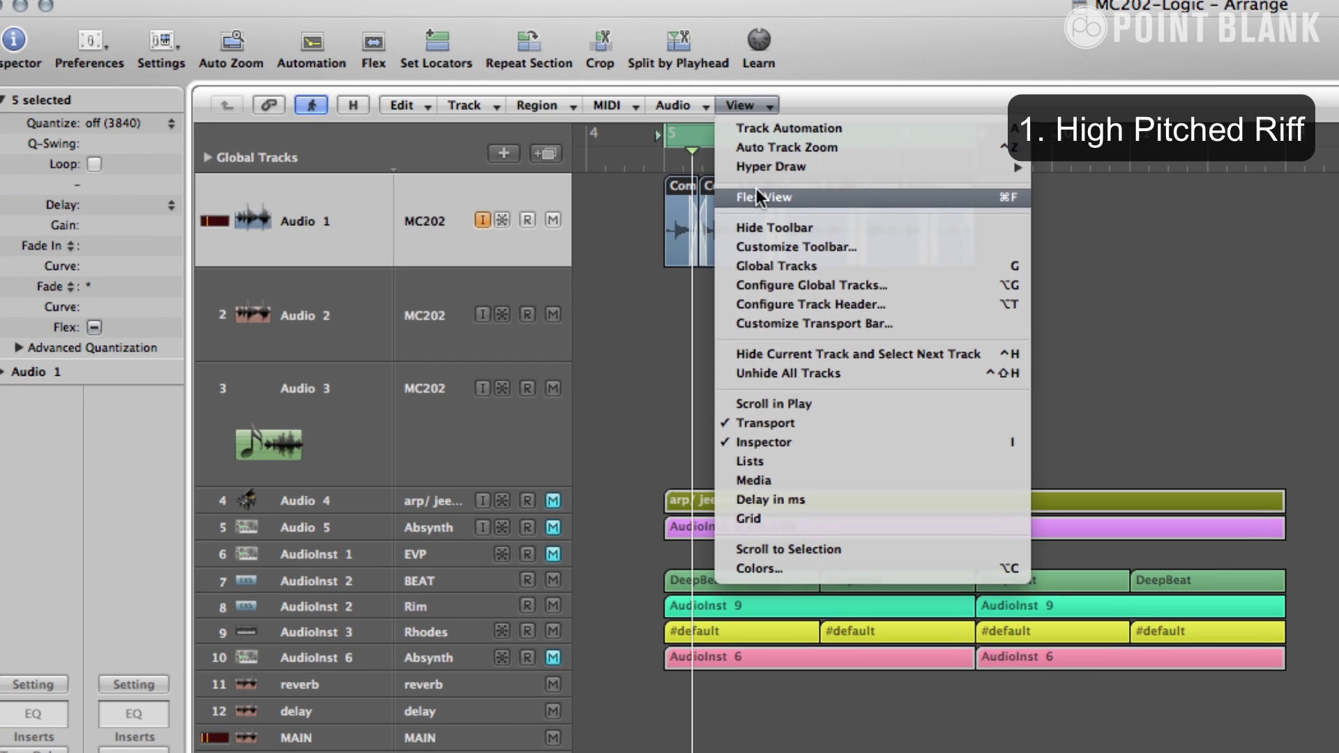
left_click(756, 197)
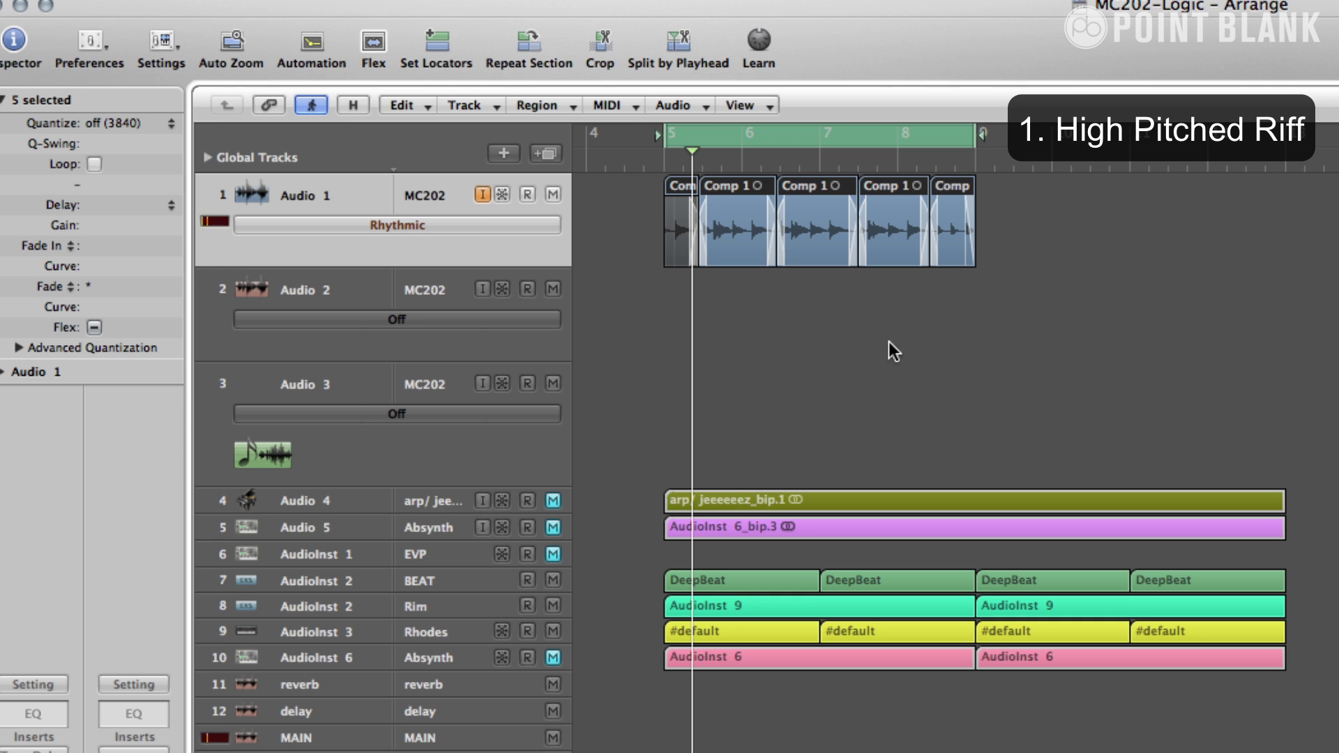
left_click(453, 228)
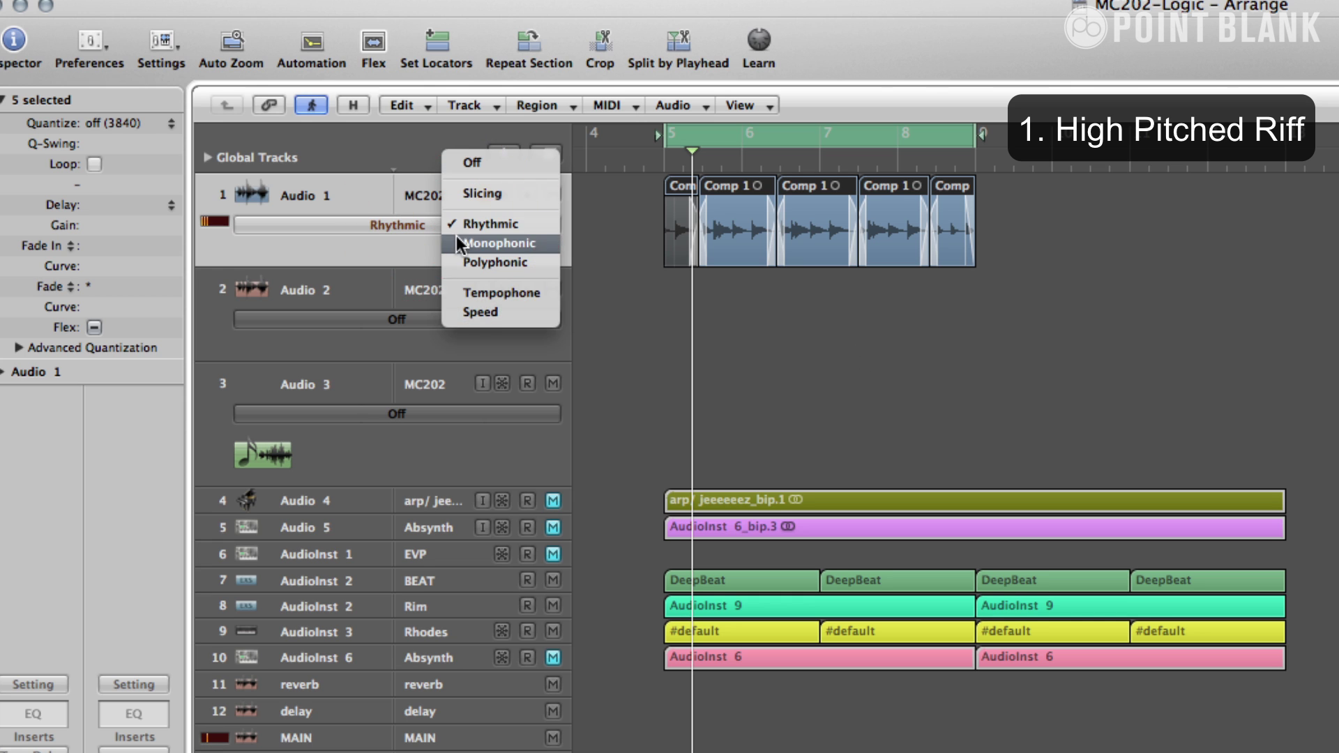
left_click(1074, 351)
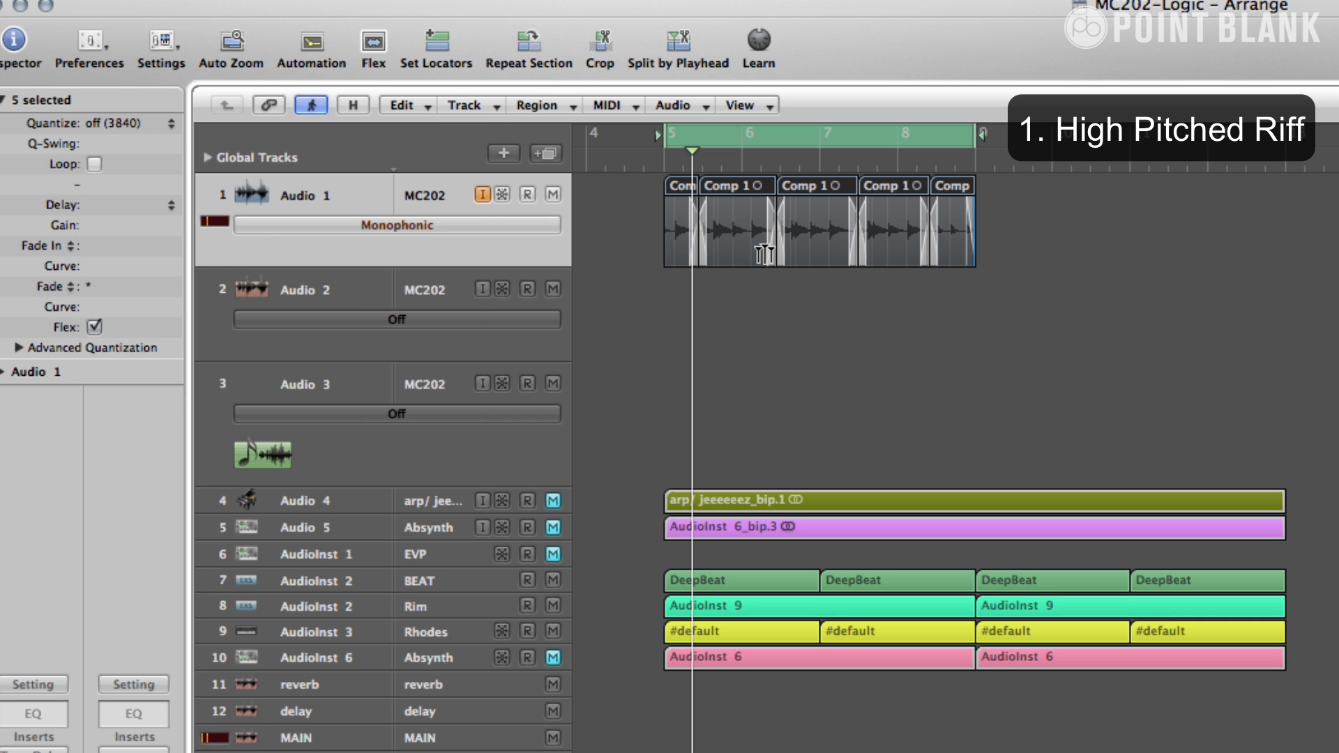
Quantize the five flattened Comp 1 regions to 16B Swing and play back the result
left_click(137, 127)
scroll(139, 132, "up", 8)
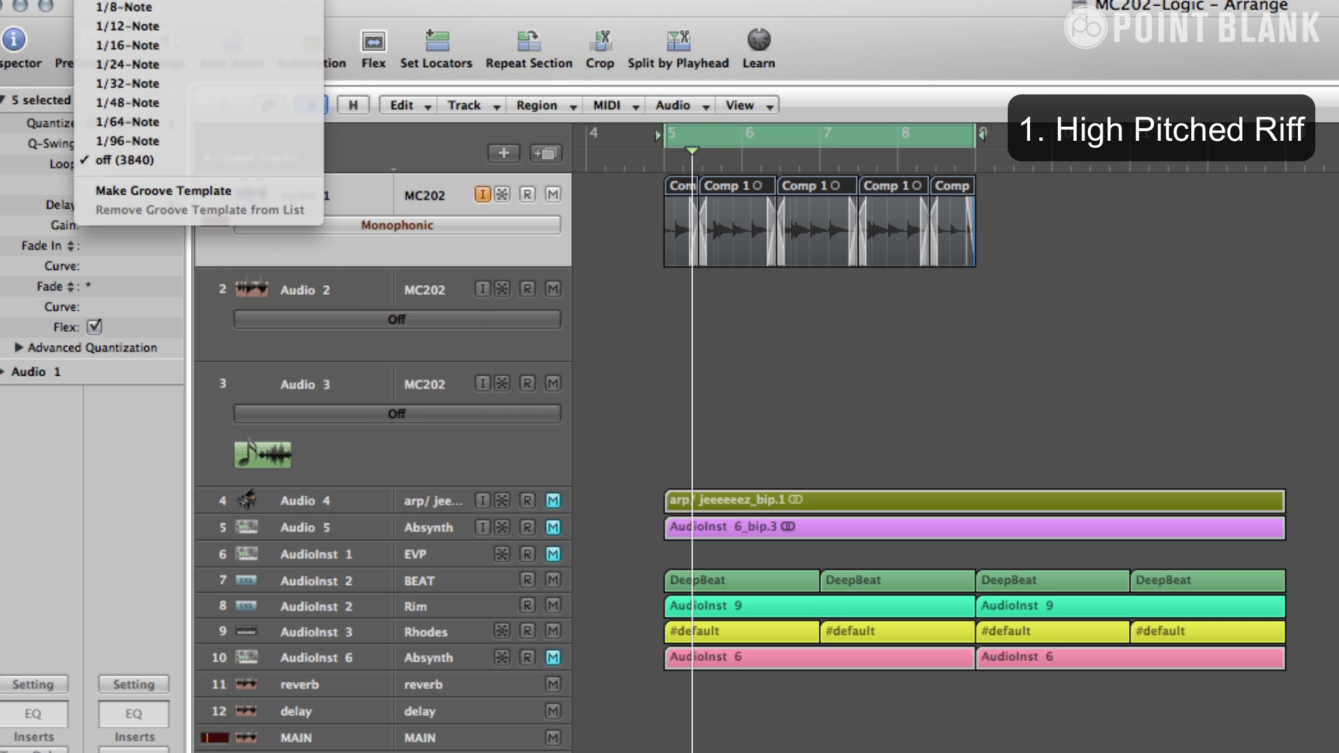
left_click(162, 141)
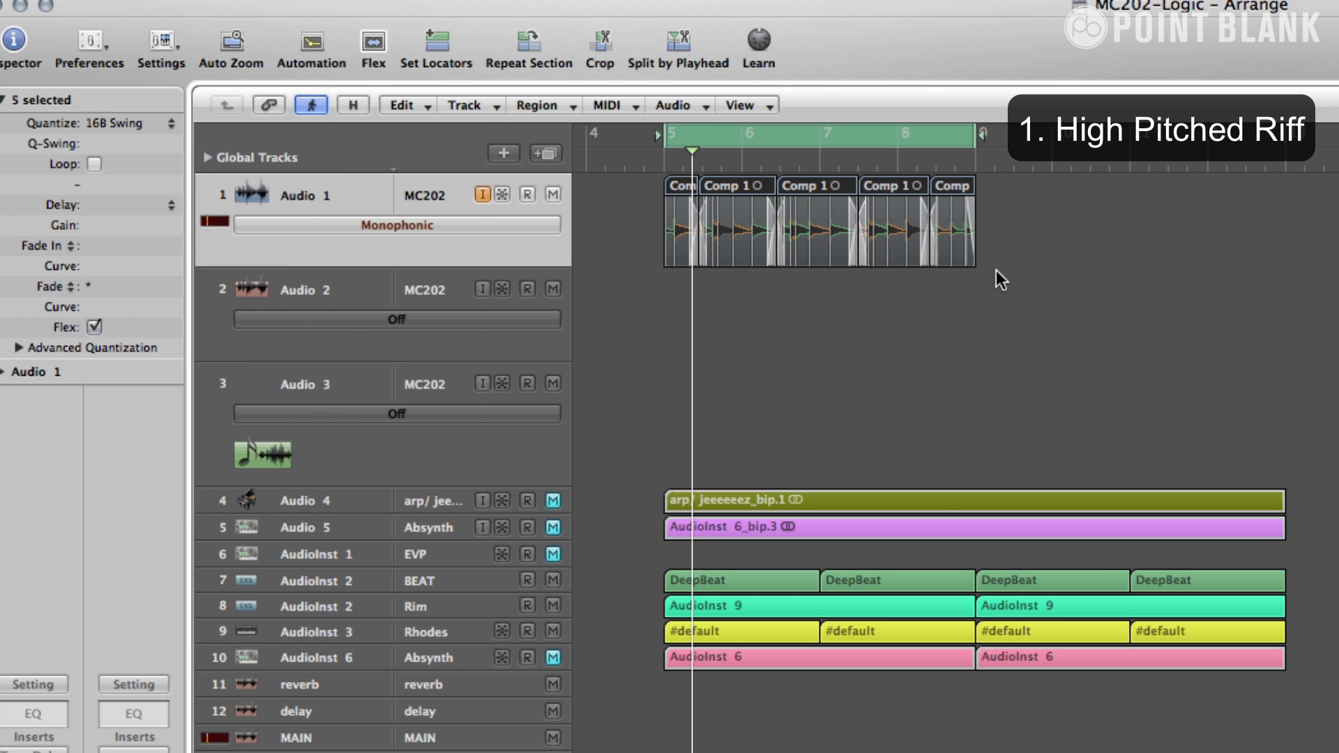
key("space")
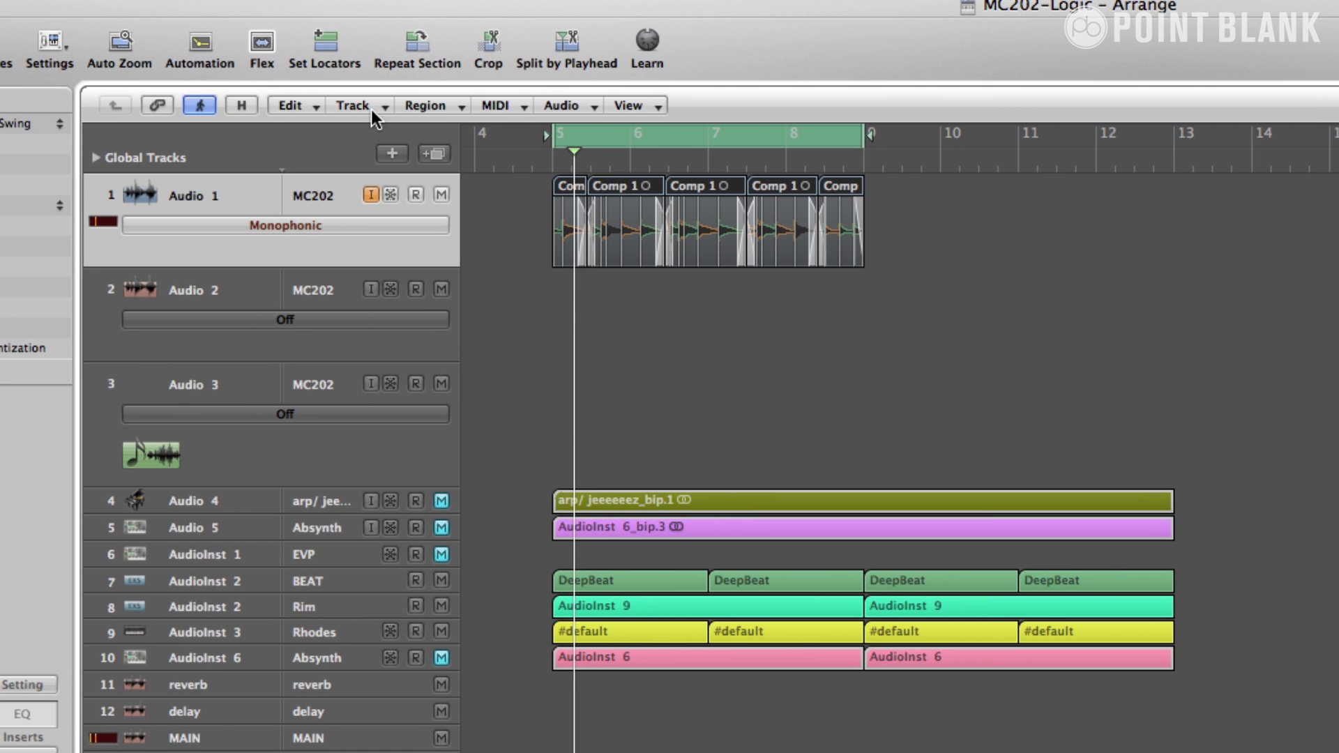
Bounce the quantized Comp 1 regions in place as Comp 1_bip on a new track, leaving the source, and mute the Audio 1 track
left_click(406, 106)
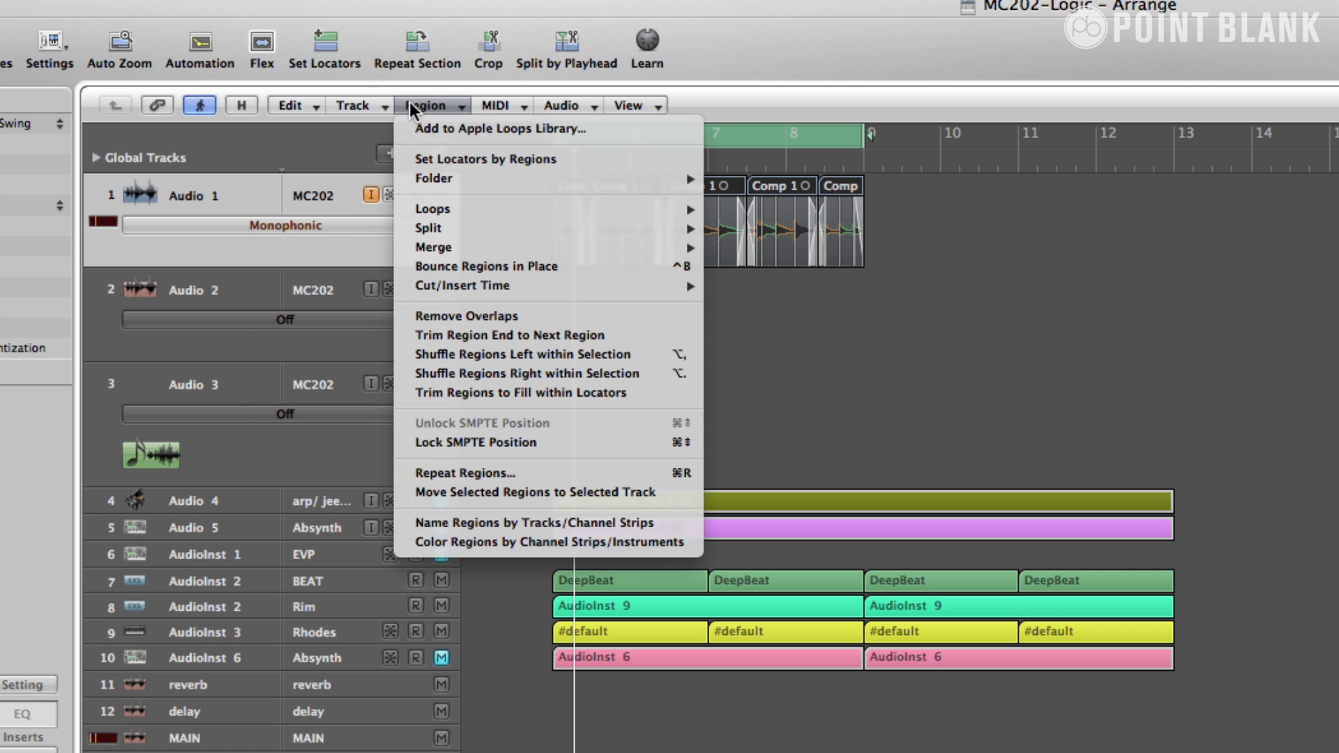
left_click(465, 268)
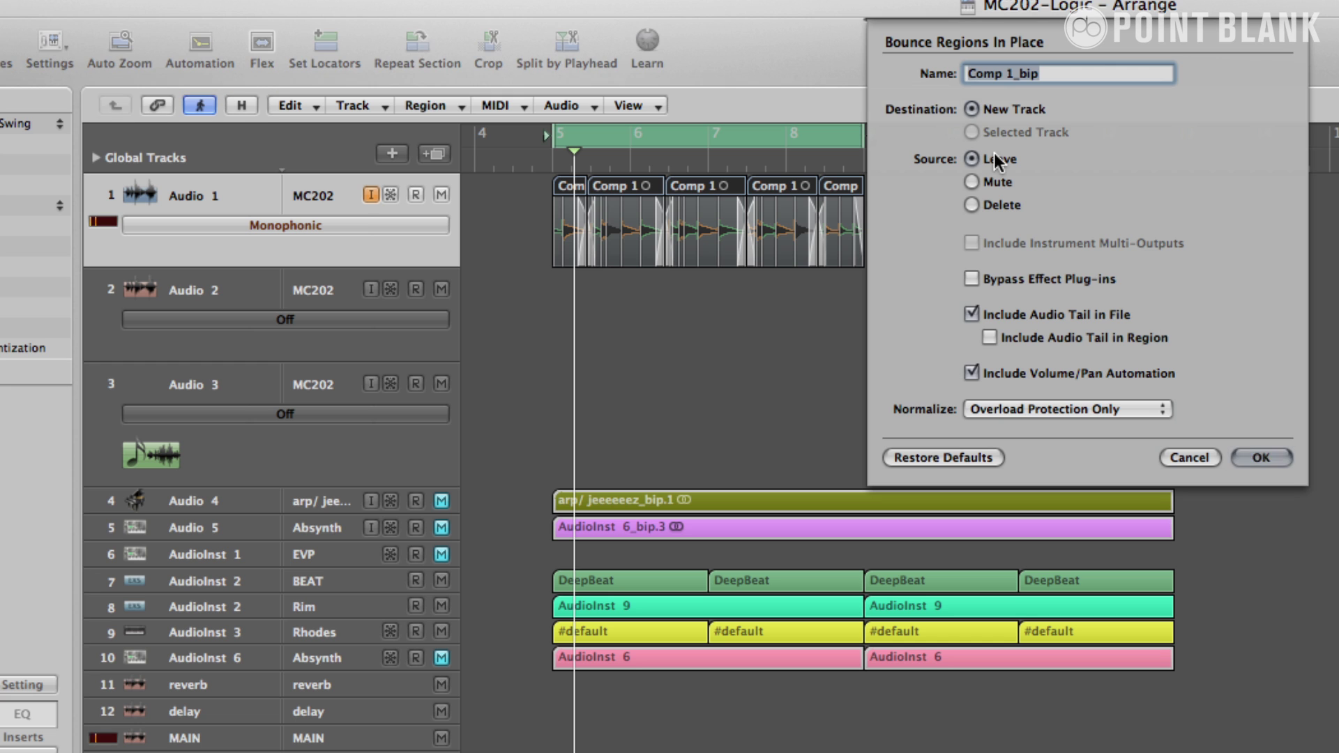
left_click(1269, 460)
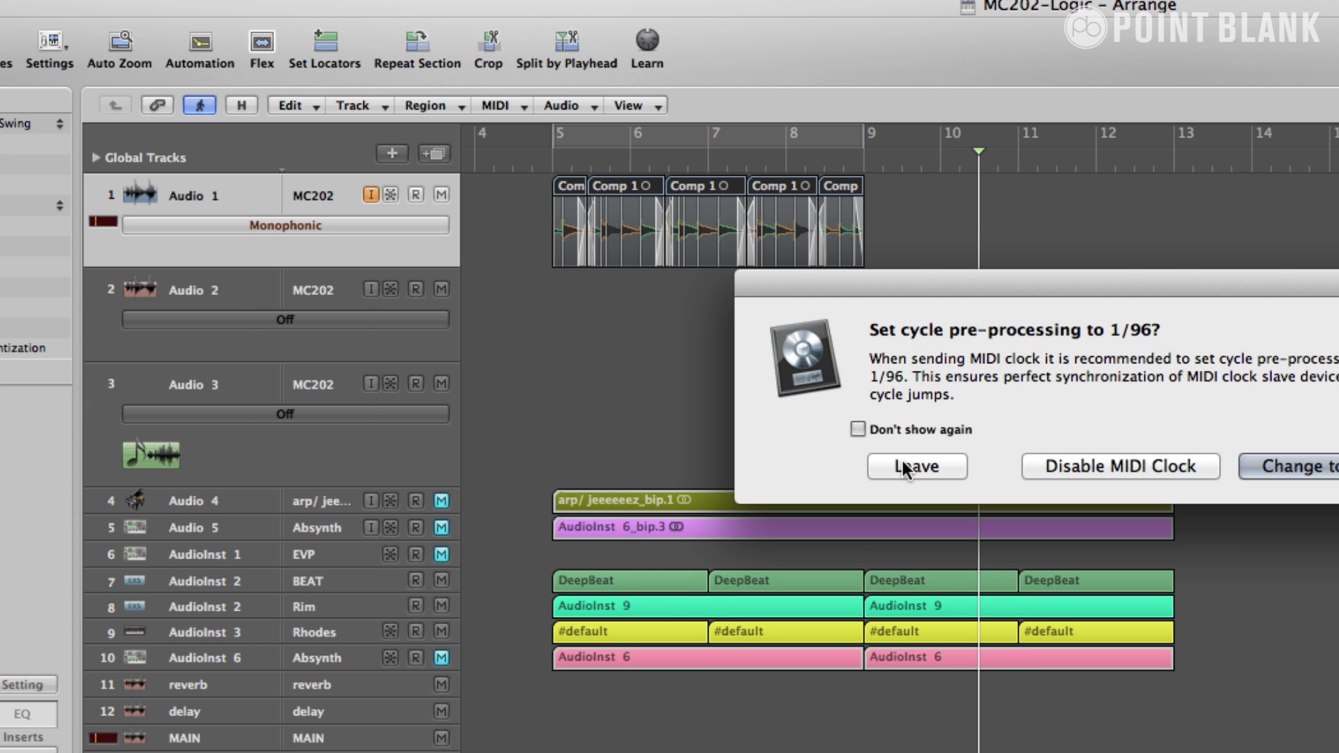
left_click(918, 467)
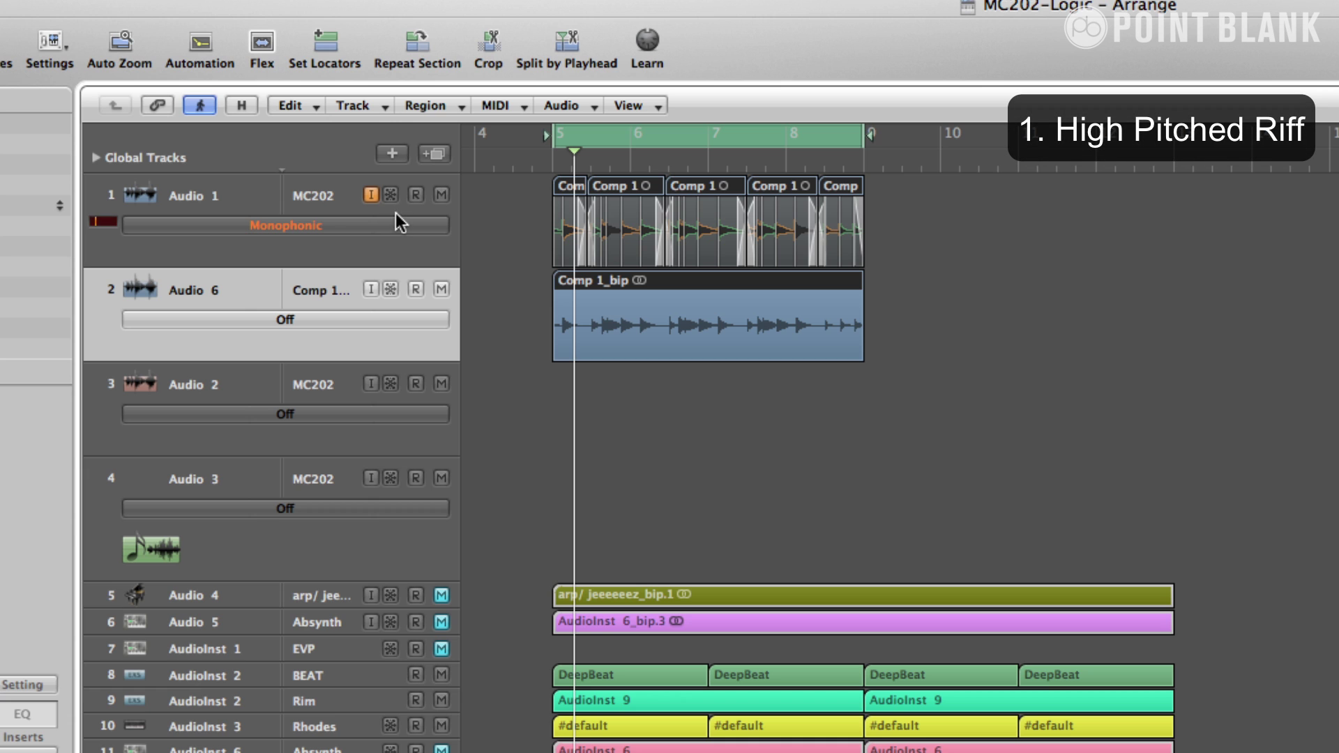
left_click(442, 195)
Insert a Tape Delay on the Audio 6 track with 75% groove, a 410 Hz low cut and about 31% feedback, checking it during playback
left_click(245, 292)
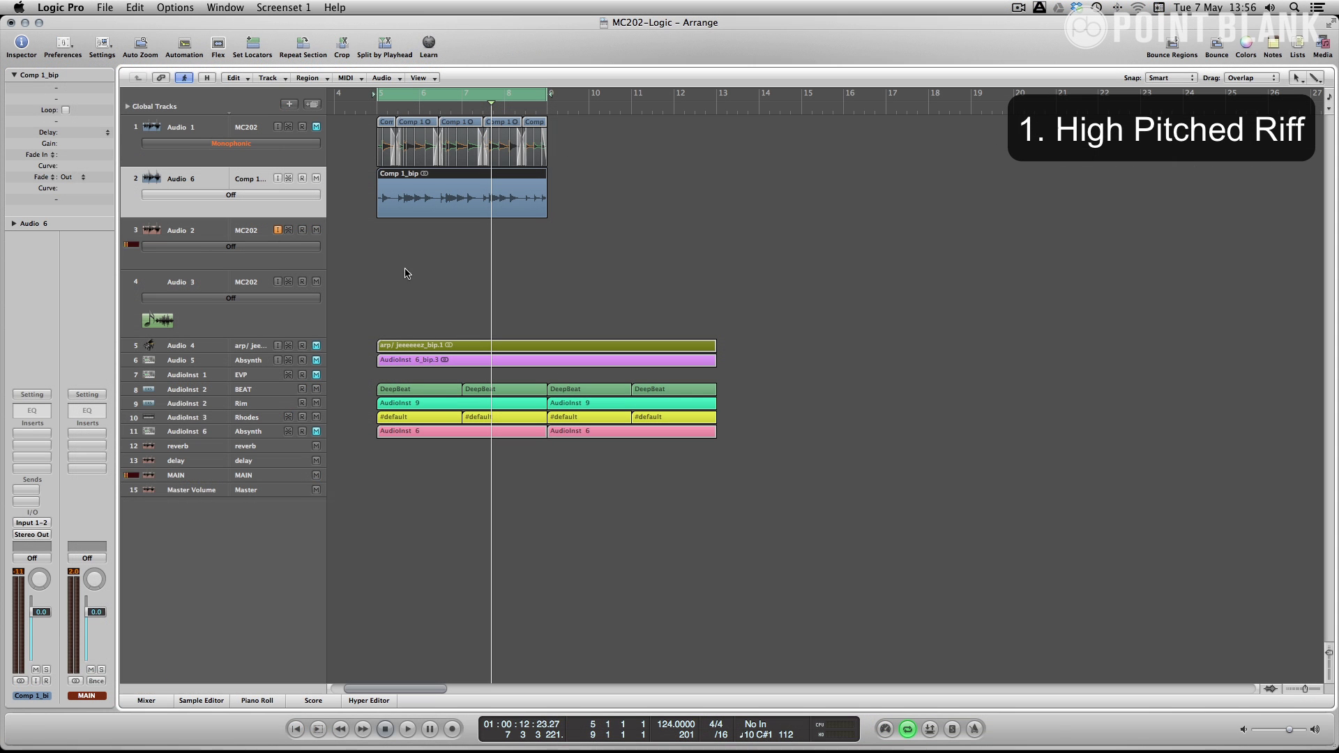
left_click(23, 433)
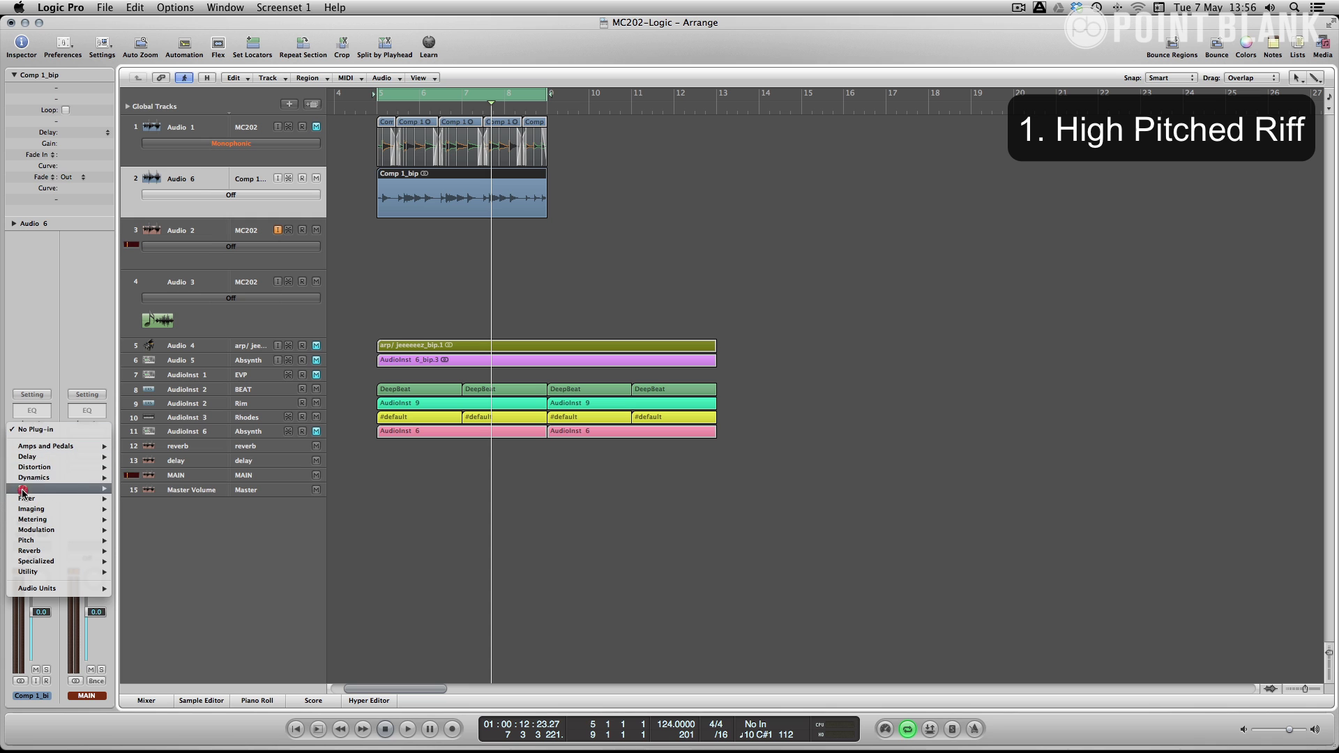
mouse_move(42, 457)
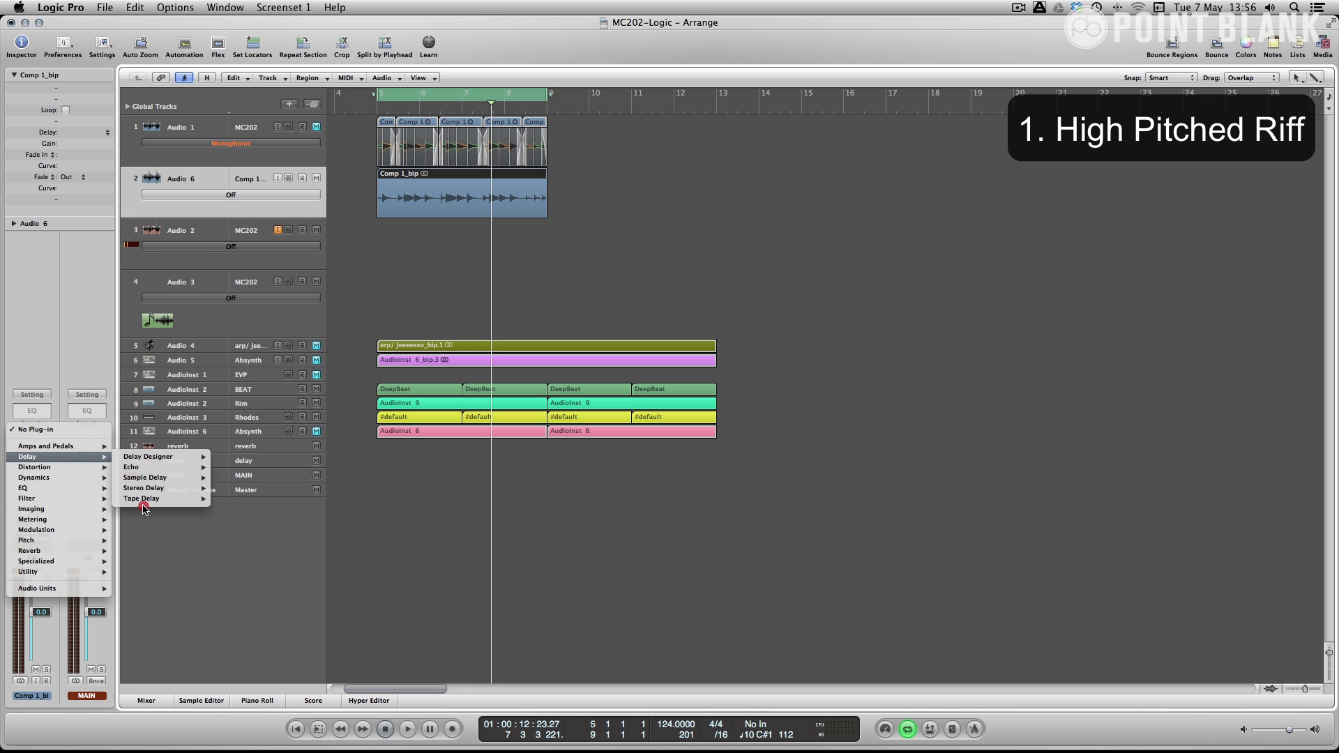
left_click(172, 501)
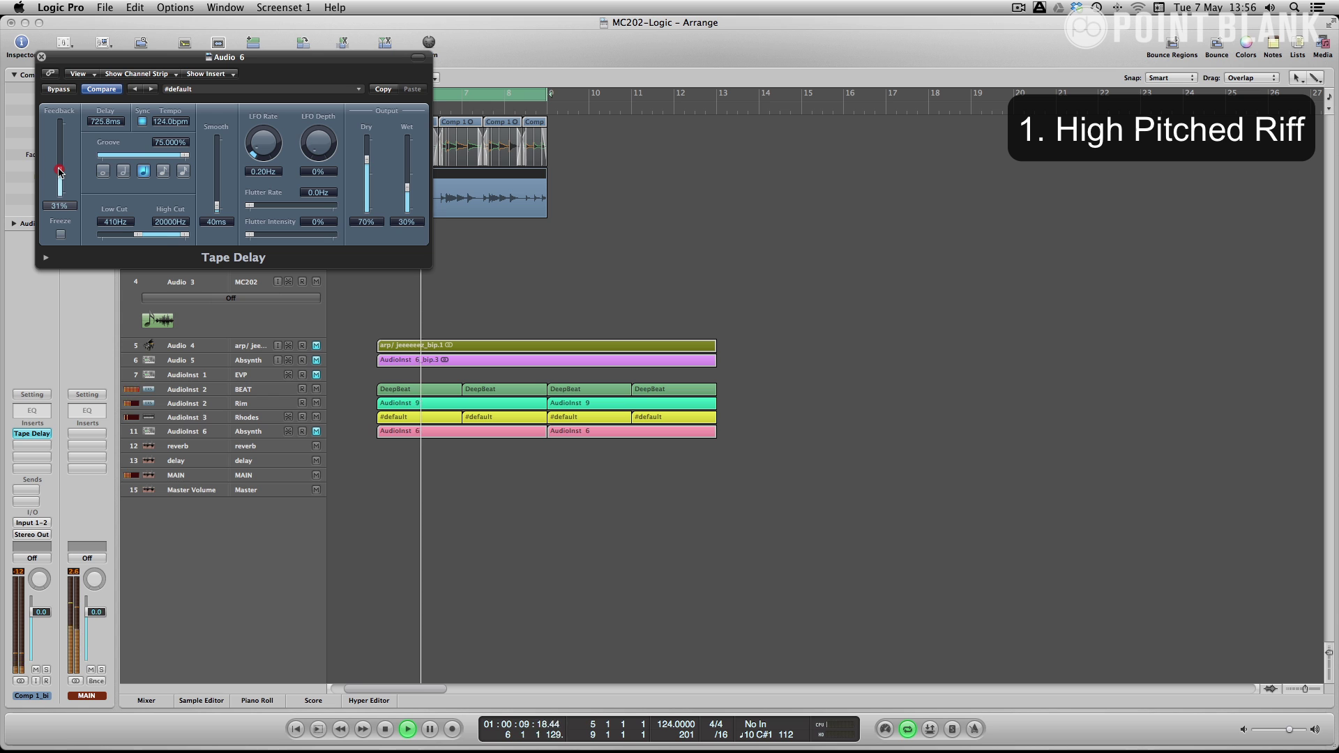
left_click(41, 57)
key("space")
Add a PlatinumVerb reverb after the Tape Delay on the Audio 6 track and slightly lower the track's volume
left_click(40, 439)
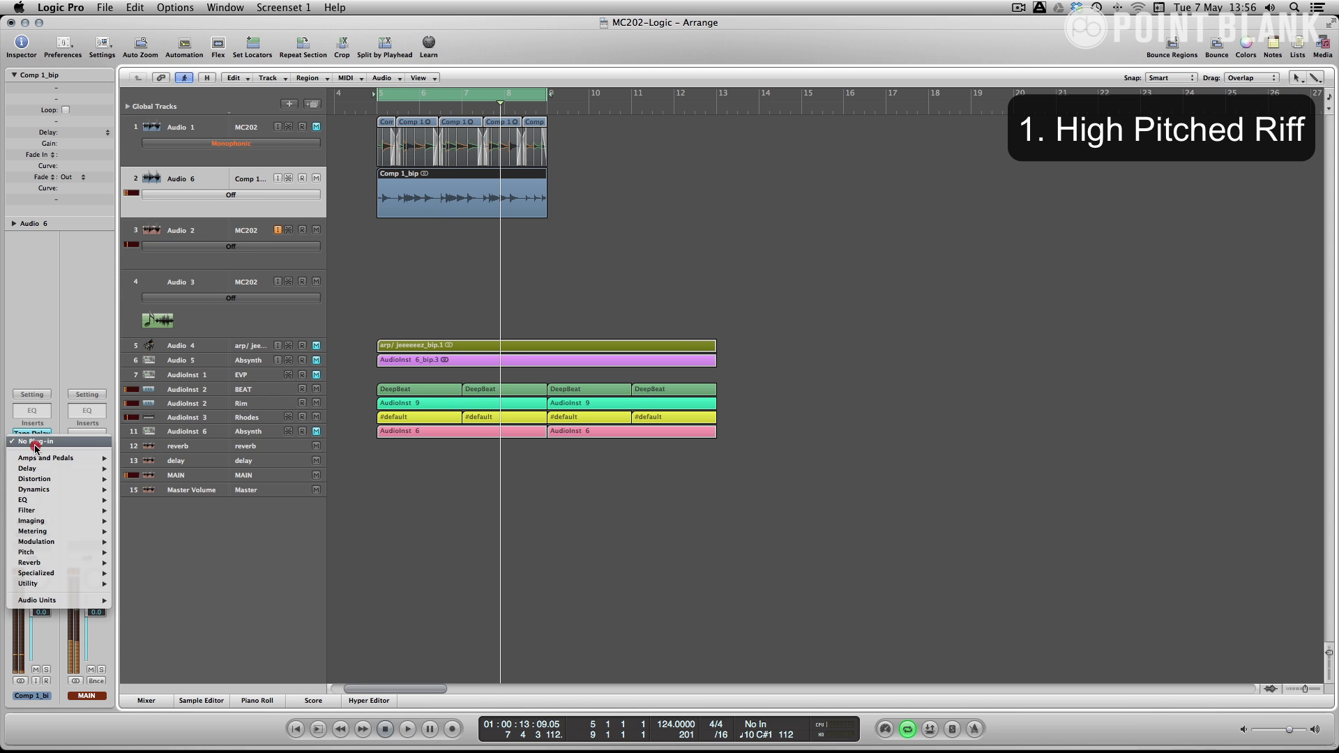
mouse_move(38, 562)
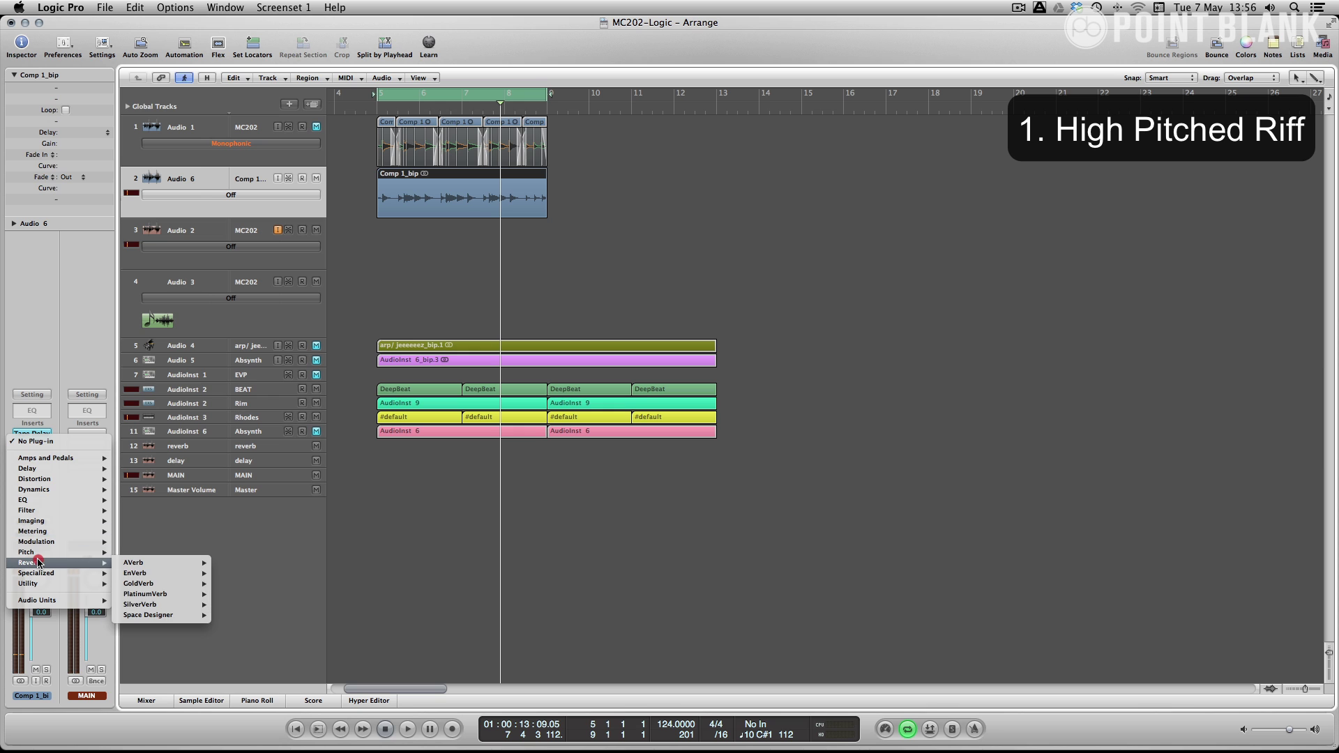
left_click(154, 595)
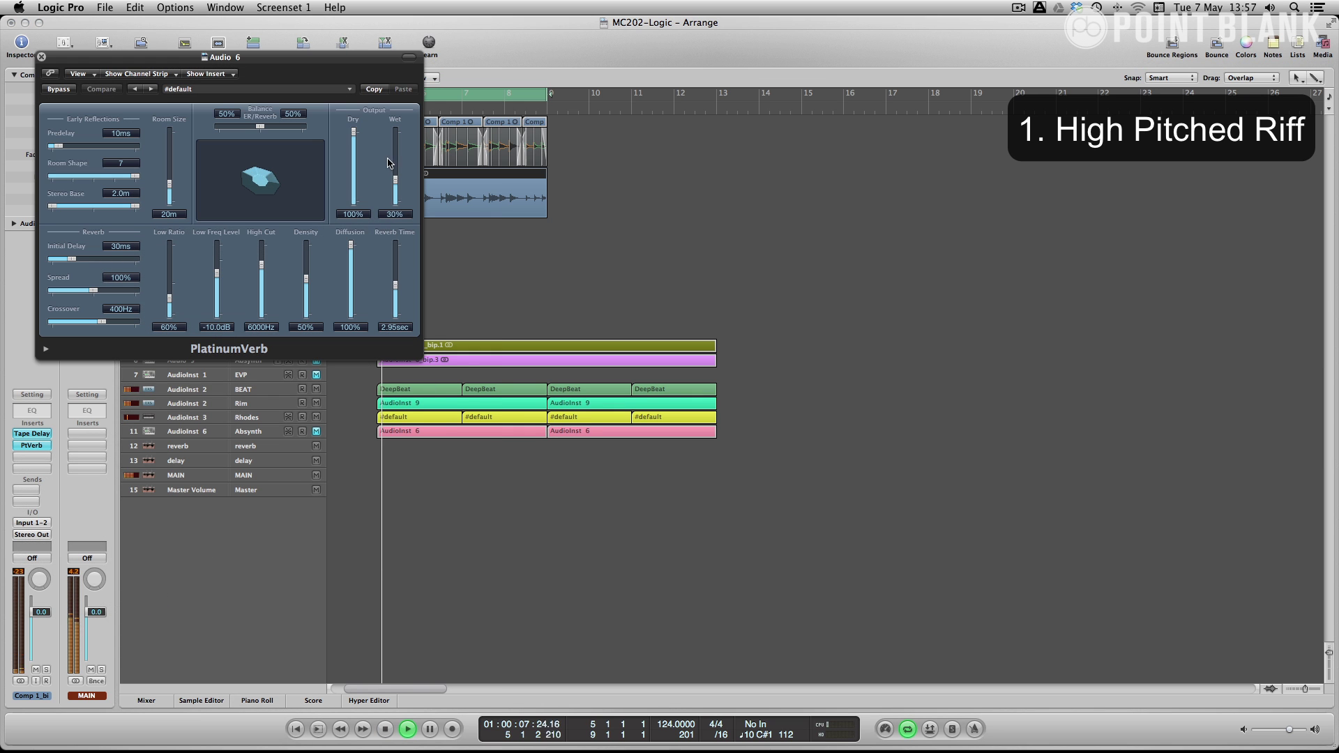
left_click(42, 58)
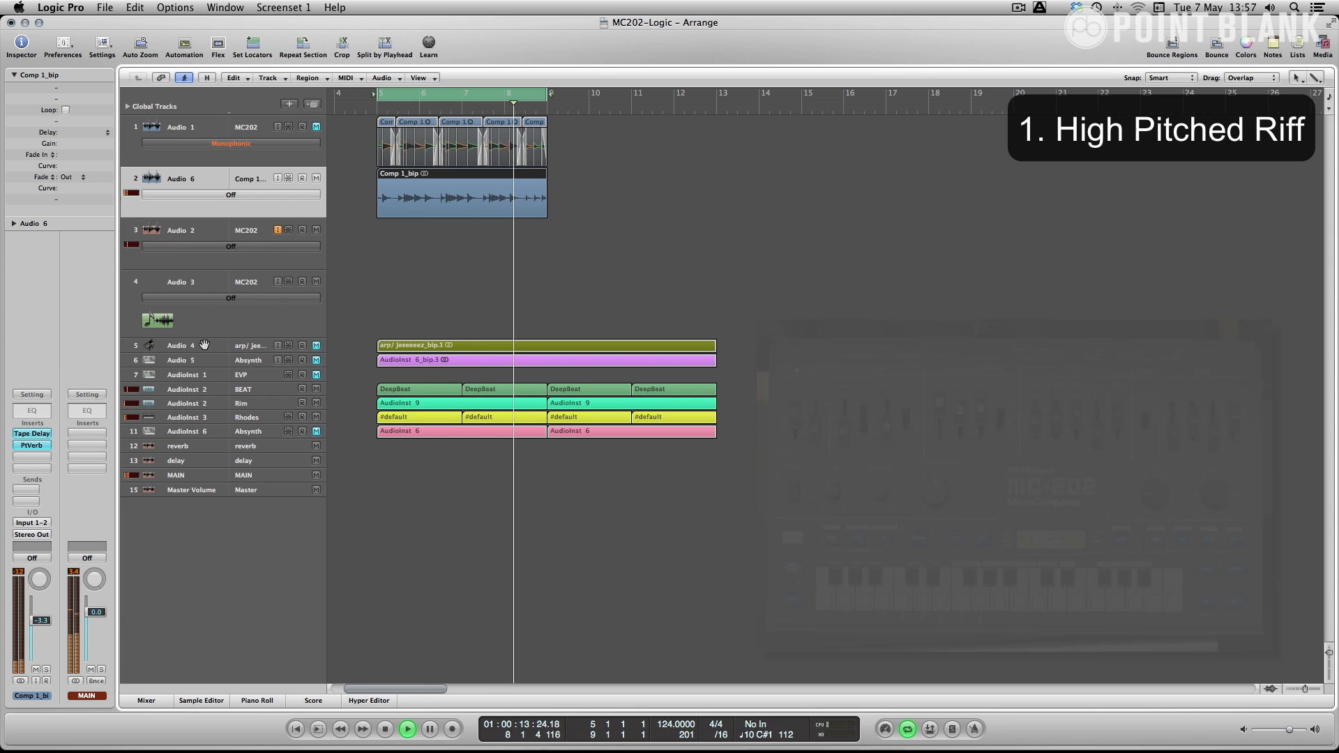
Record four cycled takes of an MC-202 bass line on the Audio 2 track over bars 5 to 9
left_click(193, 236)
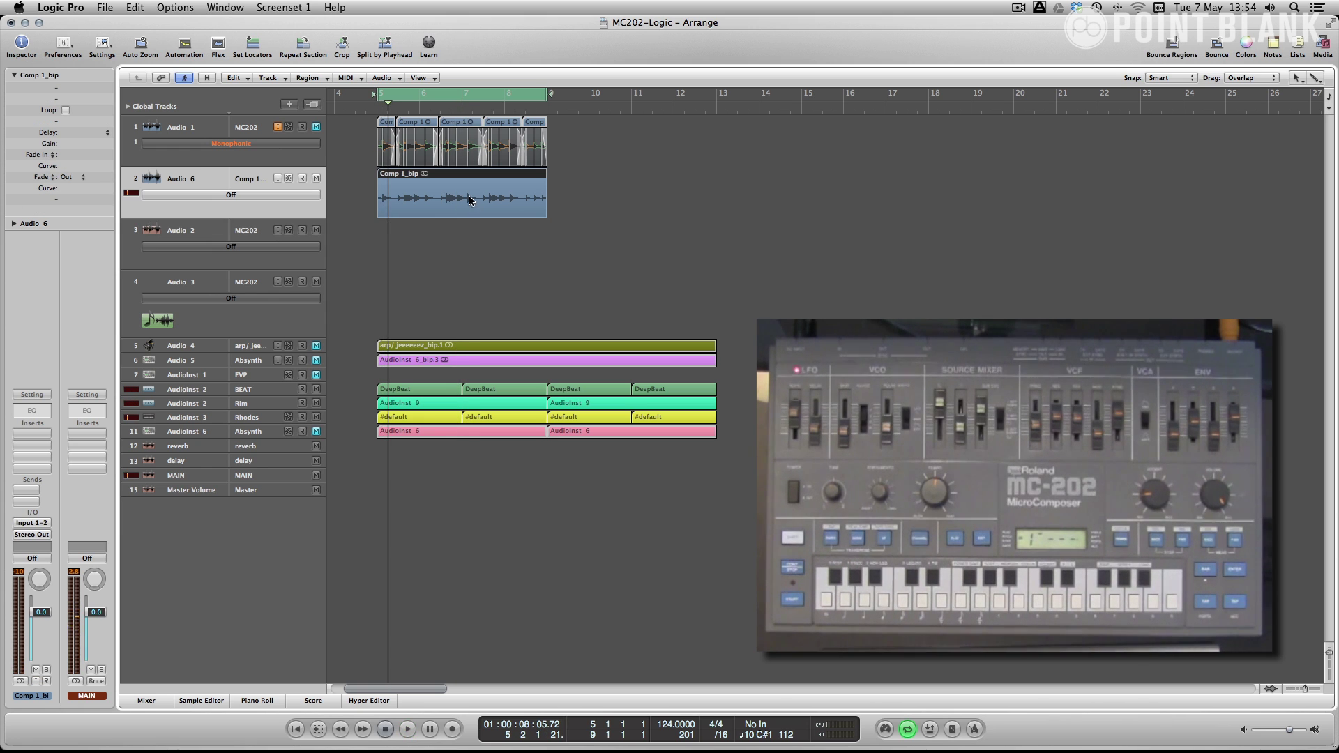
left_click(189, 233)
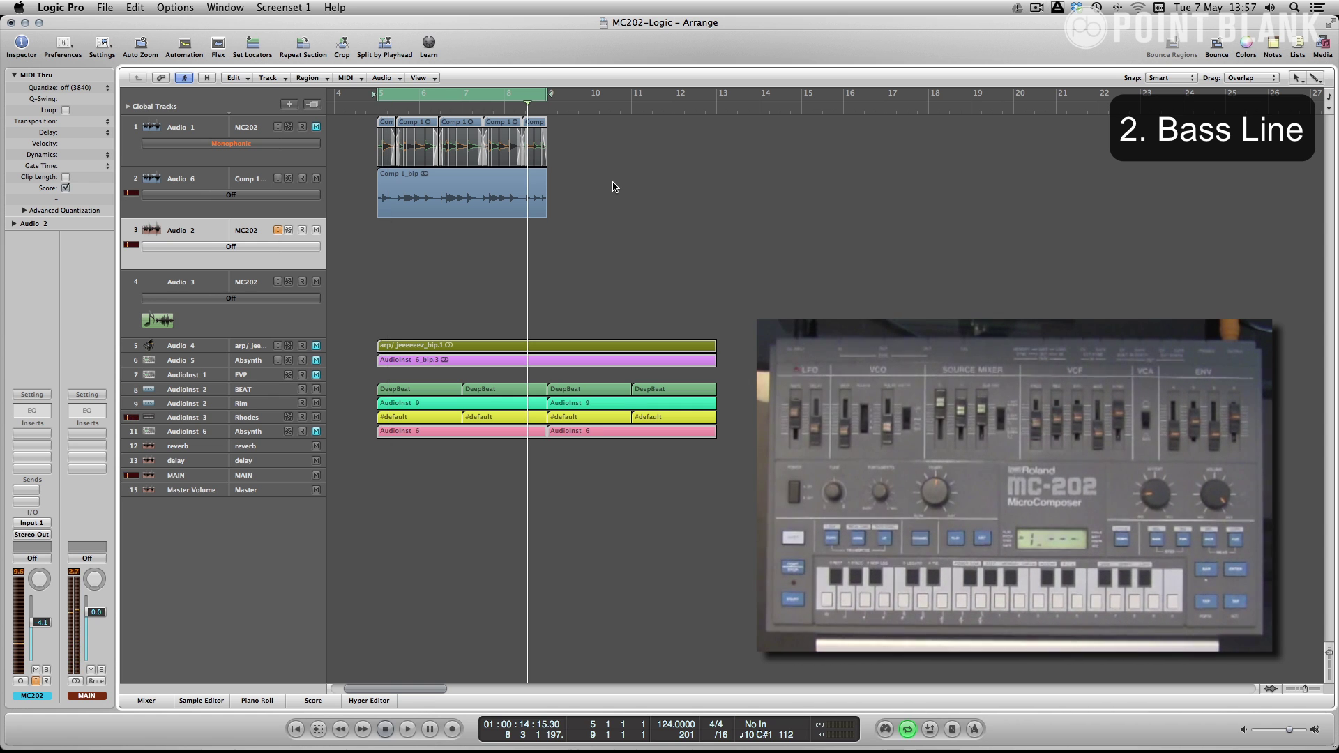
key("r")
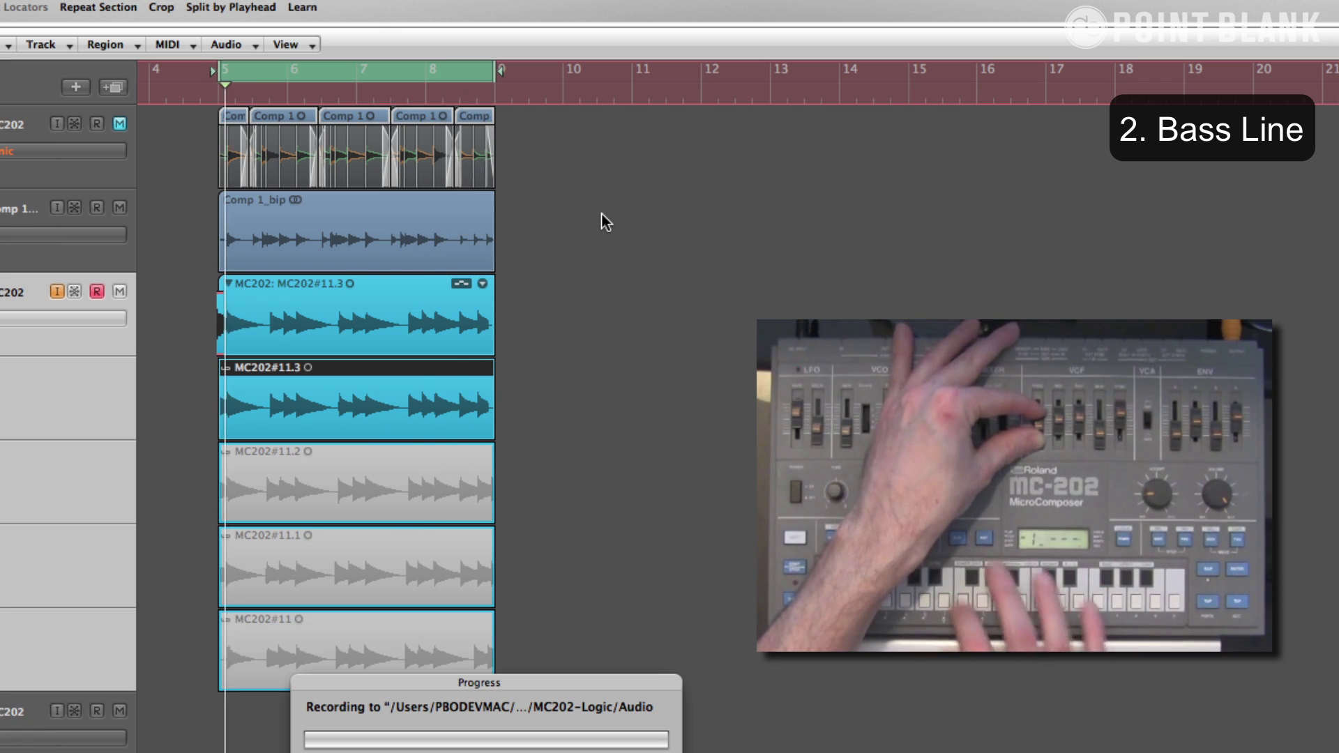
key("space")
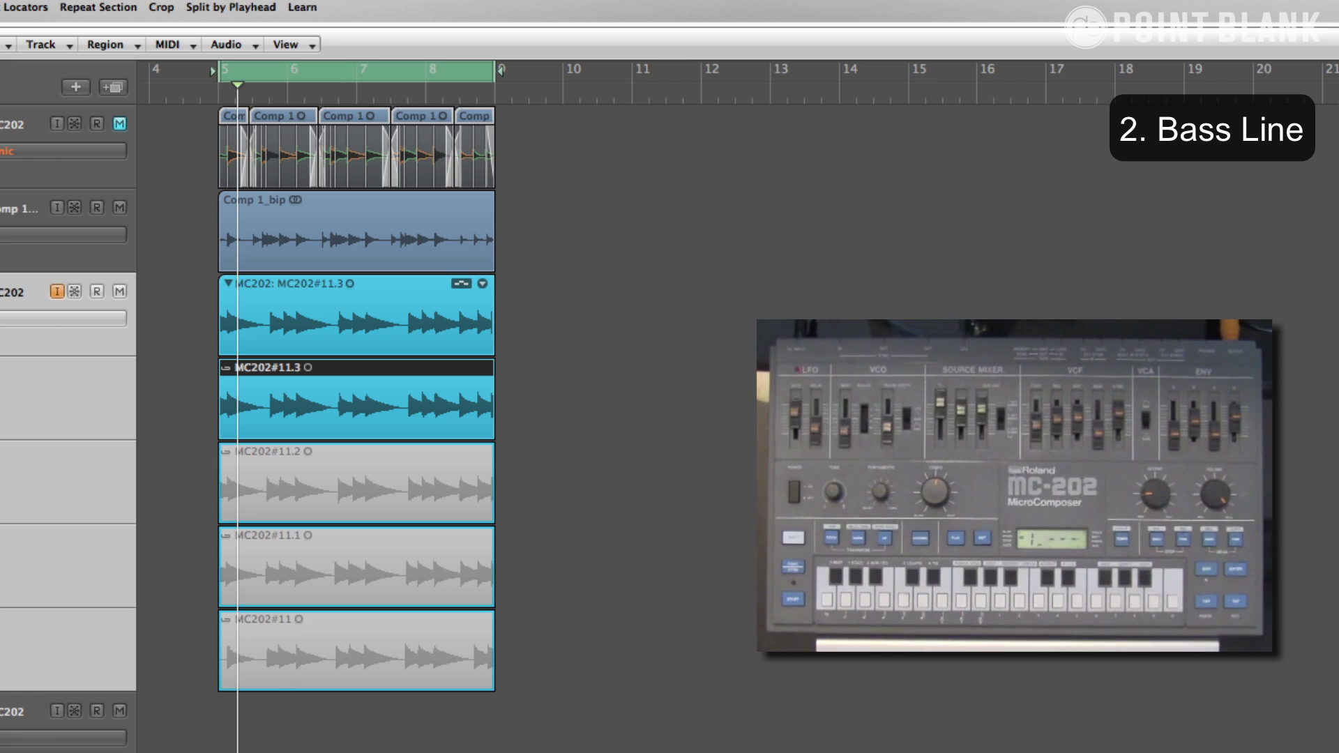
Audition bass takes MC202#11 and MC202#11.1, and choose take MC202#11.2 as the base of the comp
left_click(290, 676)
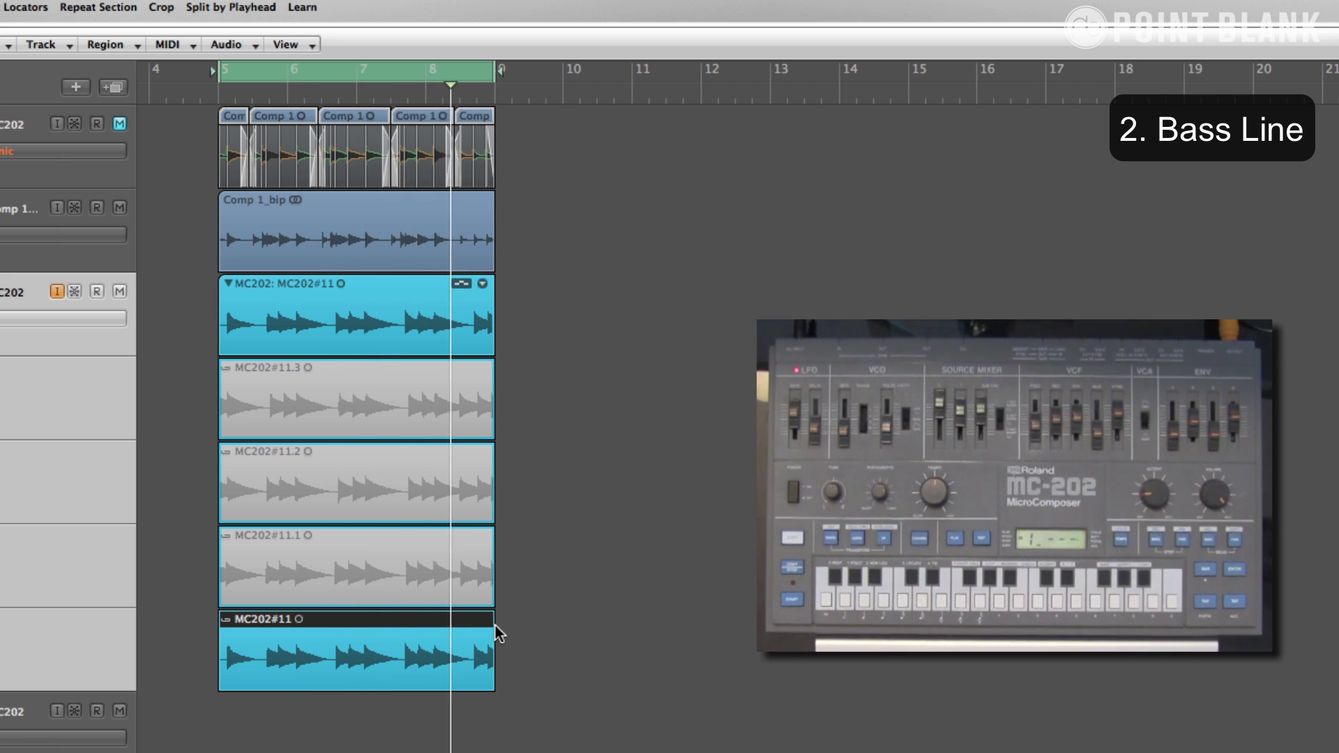
left_click(371, 566)
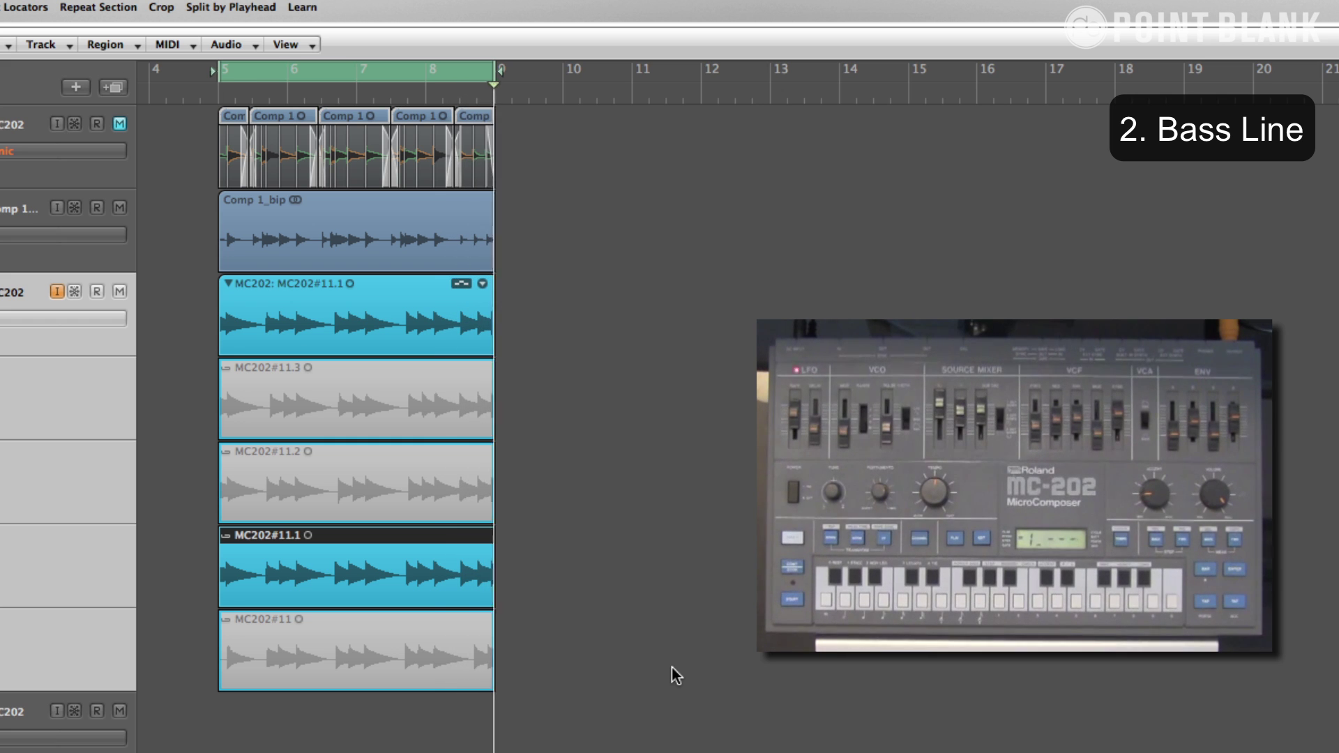
left_click(321, 471)
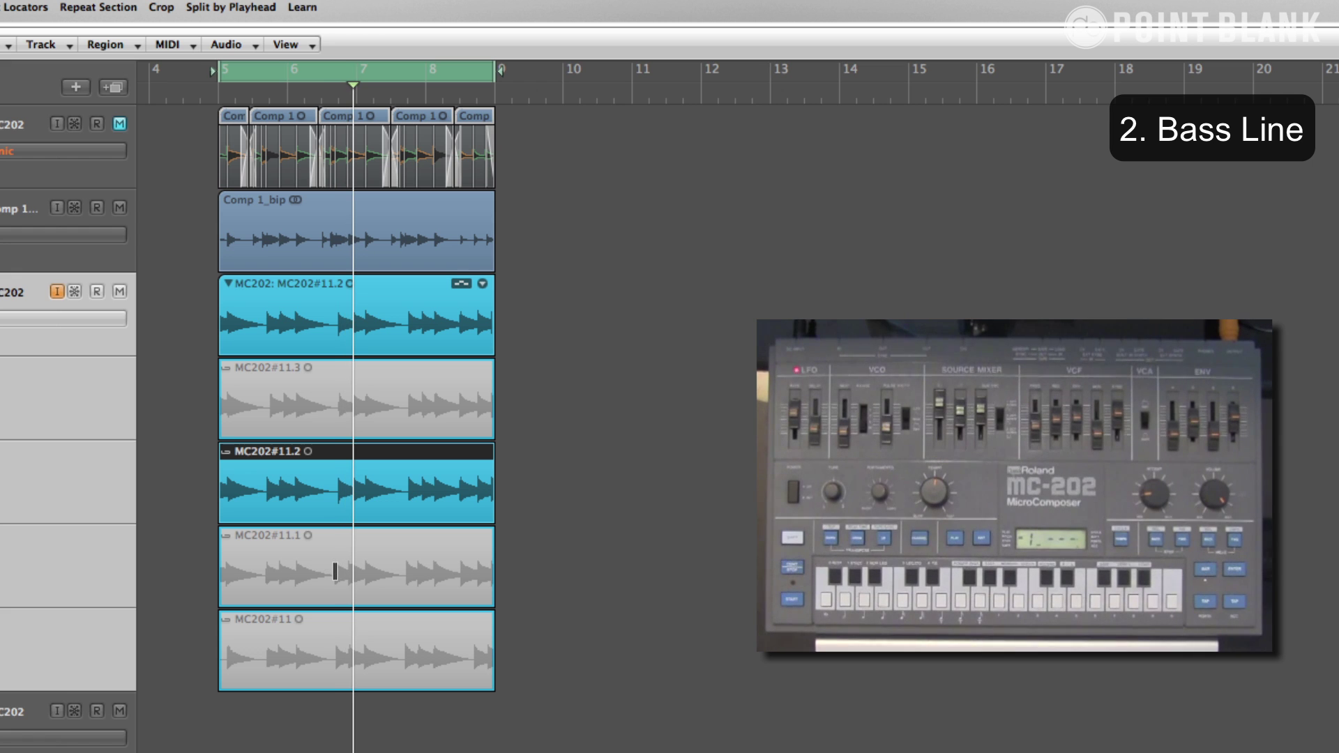
Comp in bass take MC202#11.1 from late bar 6 to about mid-bar 7 and flatten the comp
left_click_drag(337, 566, 398, 572)
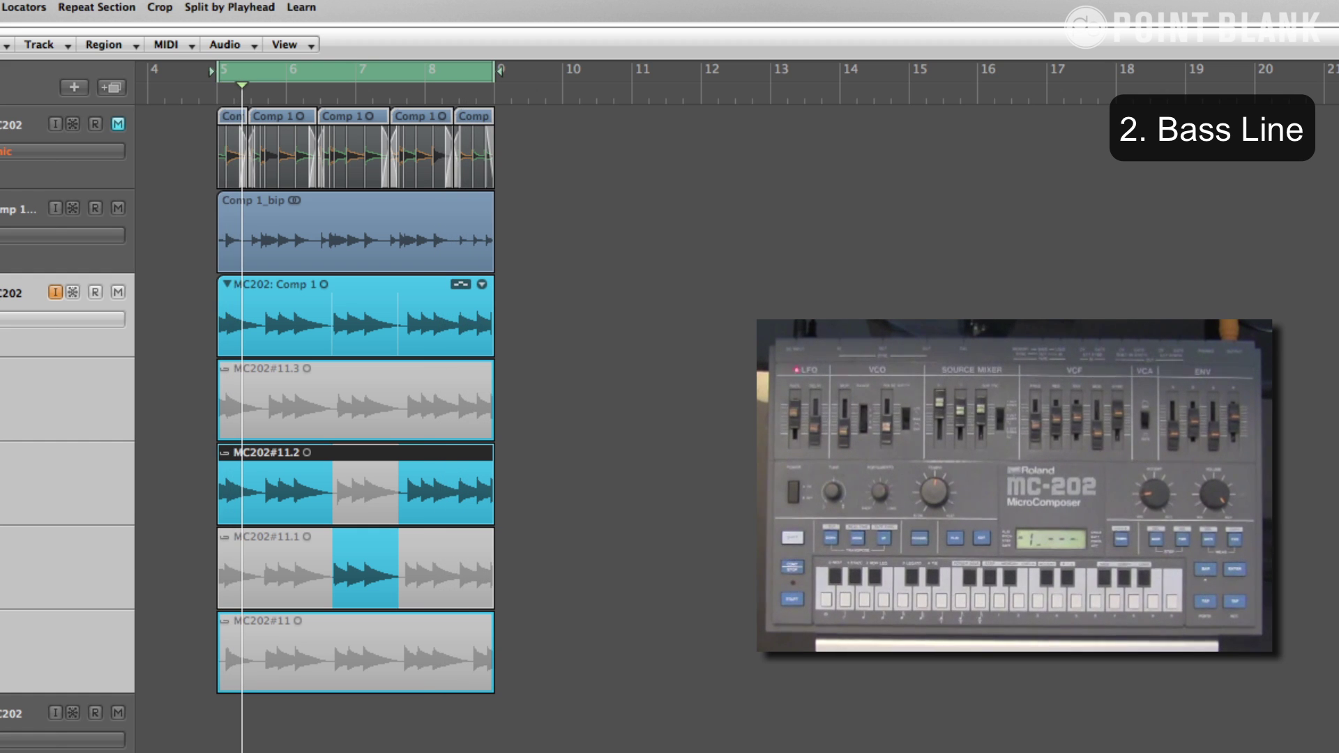
left_click(482, 284)
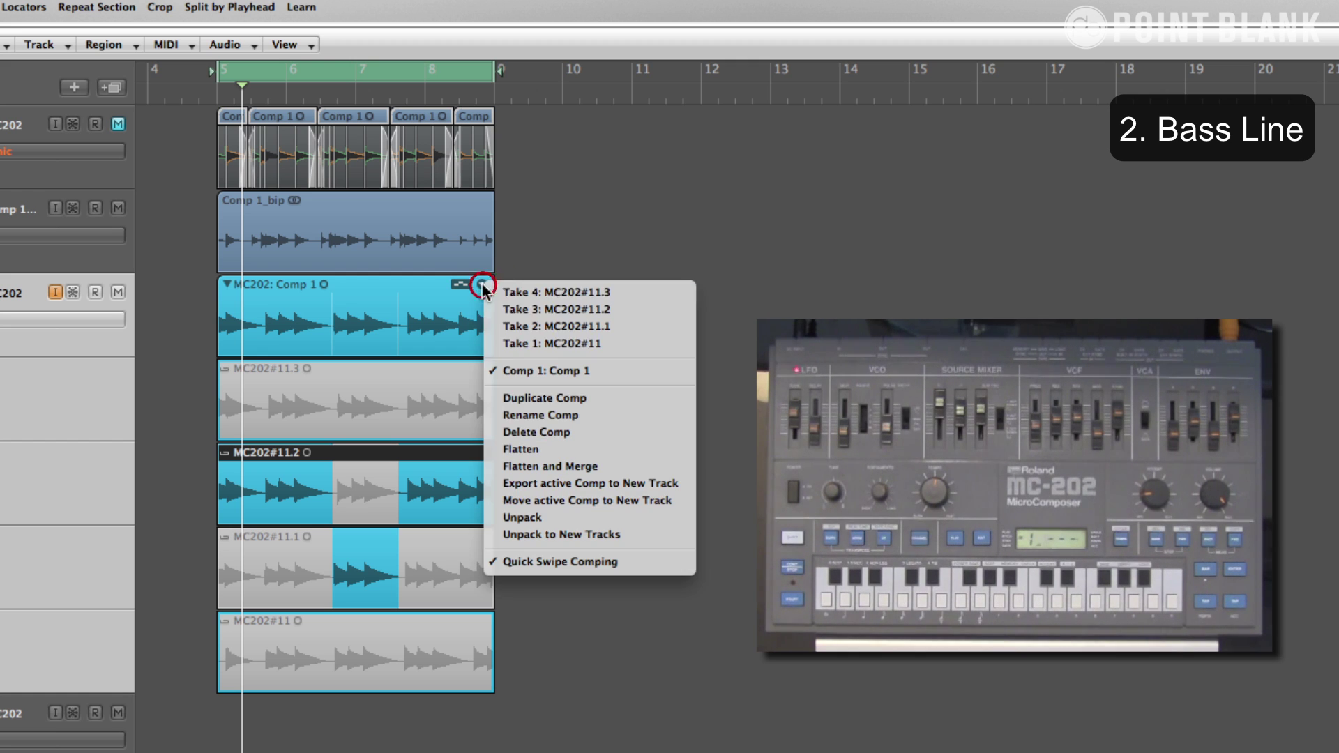
left_click(608, 449)
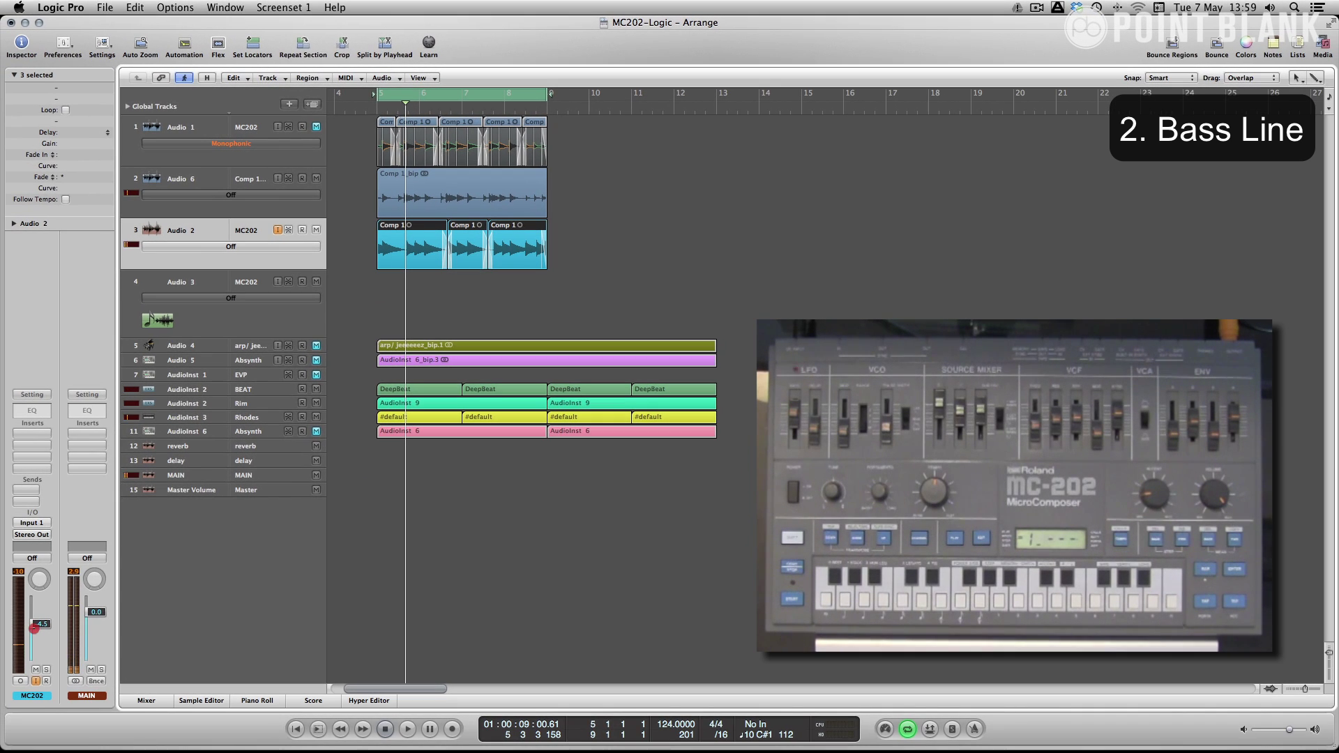
Input-monitor and record-enable the Audio 3 track, and record three cycled takes of MC-202 FX hits over bars 5 to 9
left_click(280, 285)
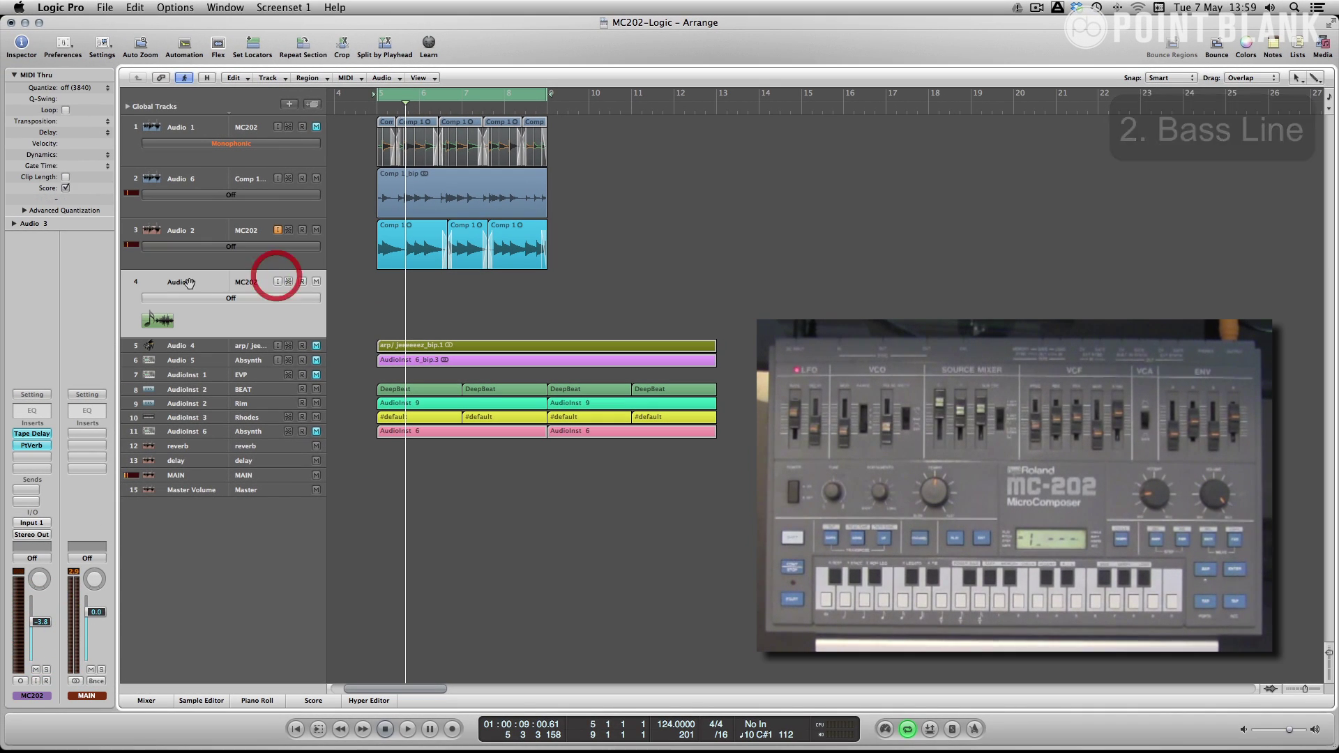
left_click(277, 281)
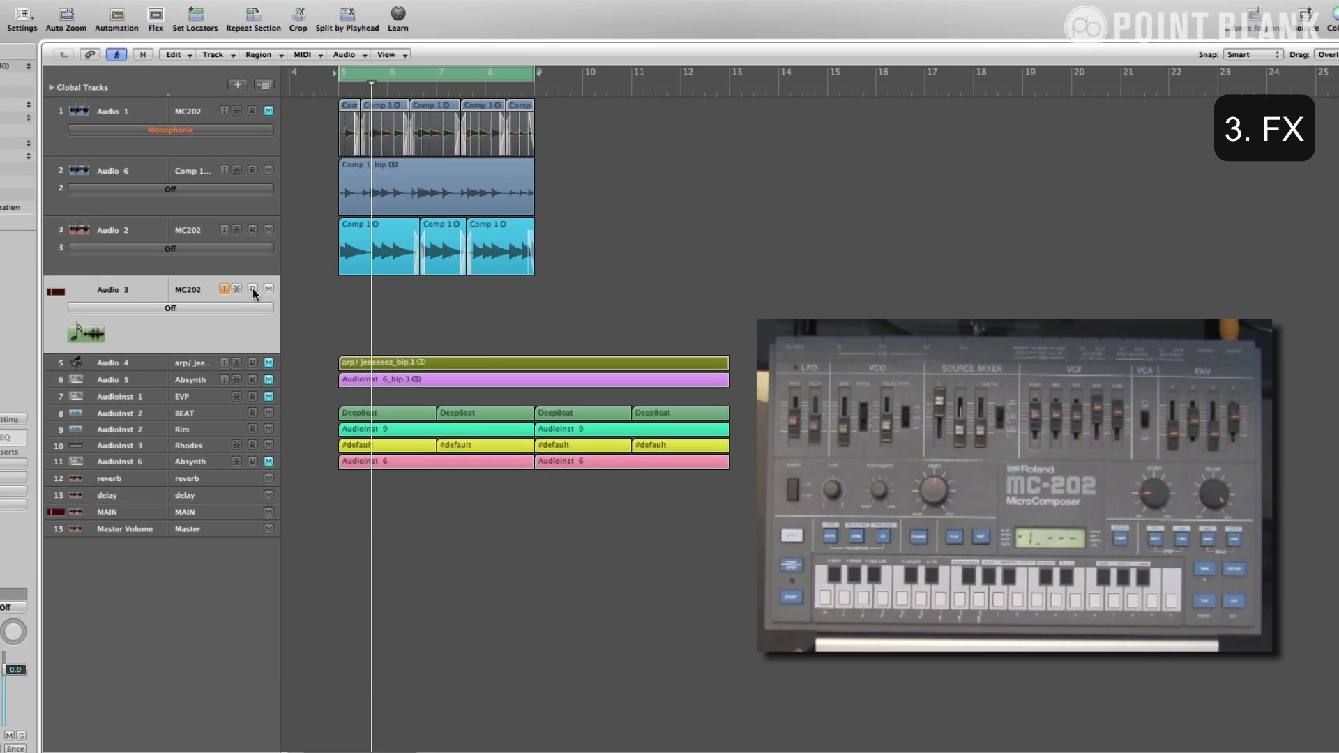
left_click(302, 281)
key("r")
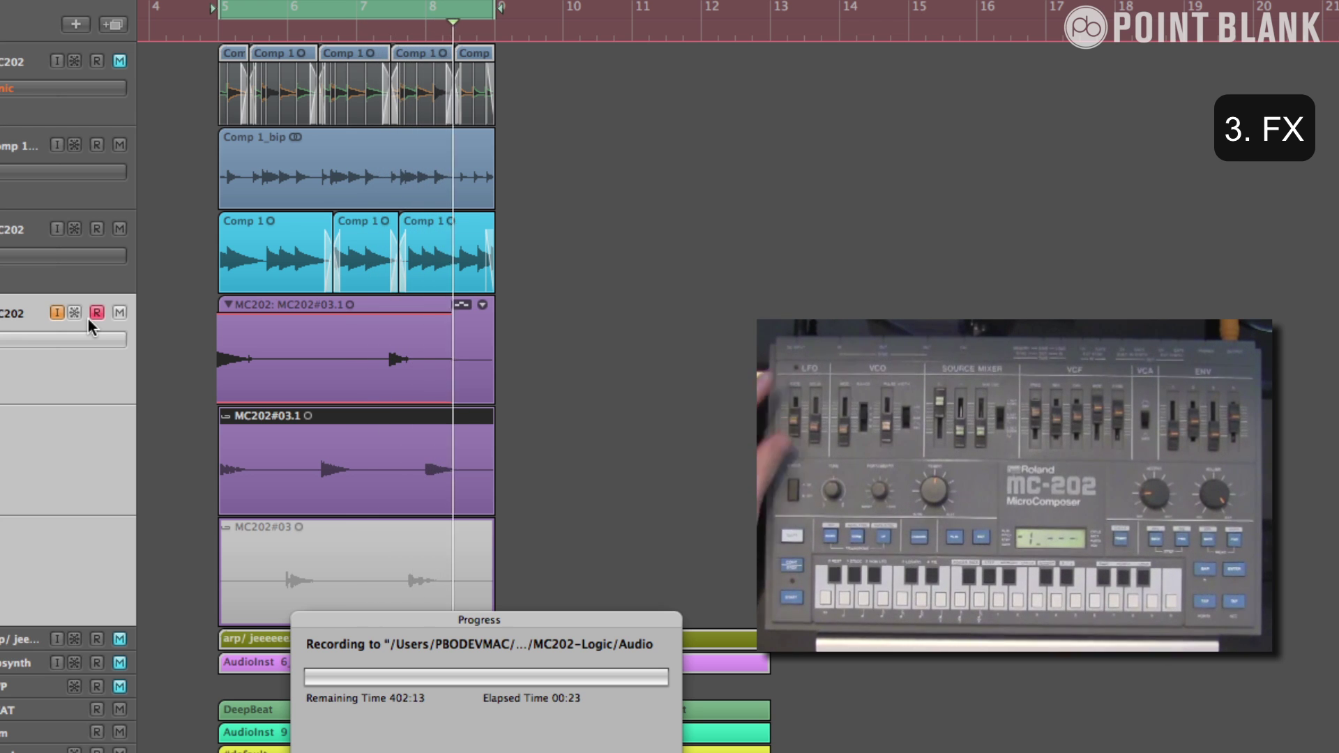
key("space")
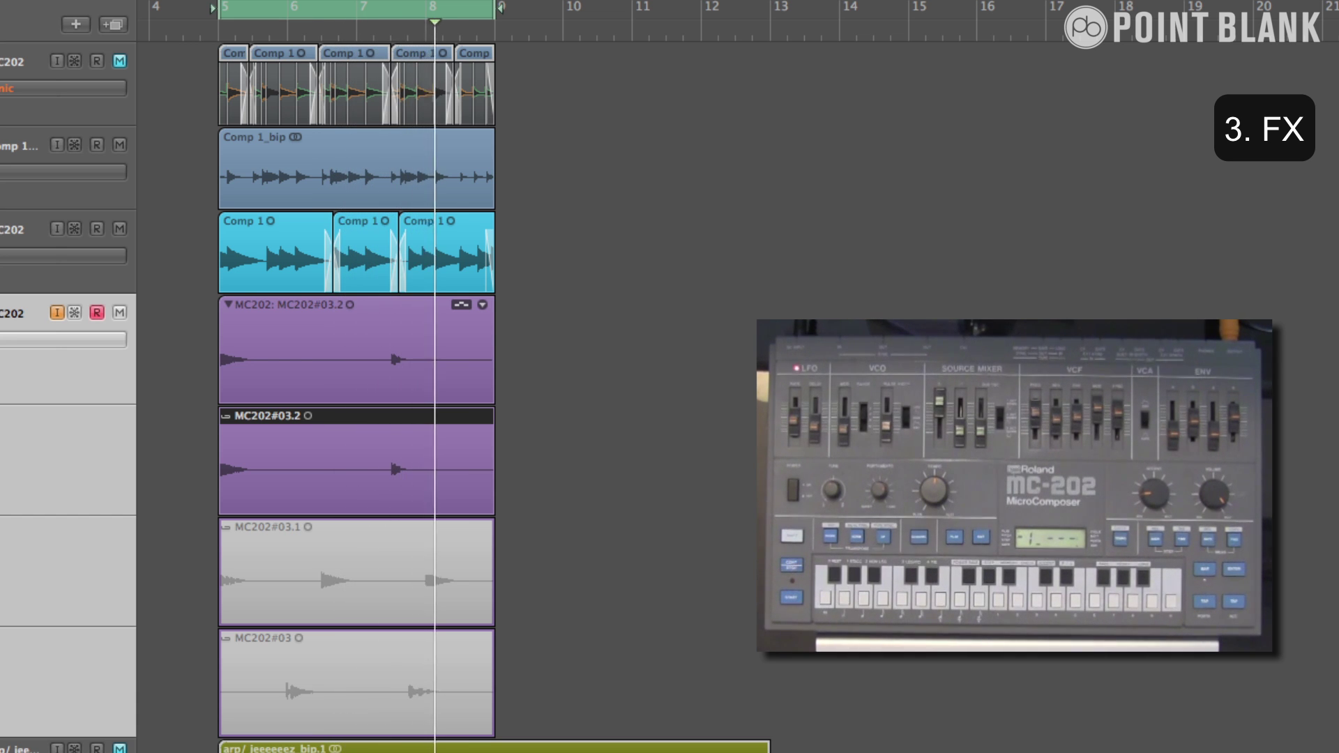
Flatten the FX take folder to take MC202#03.2 and split the region just before its second hit in bar 7
left_click(482, 306)
left_click(568, 427)
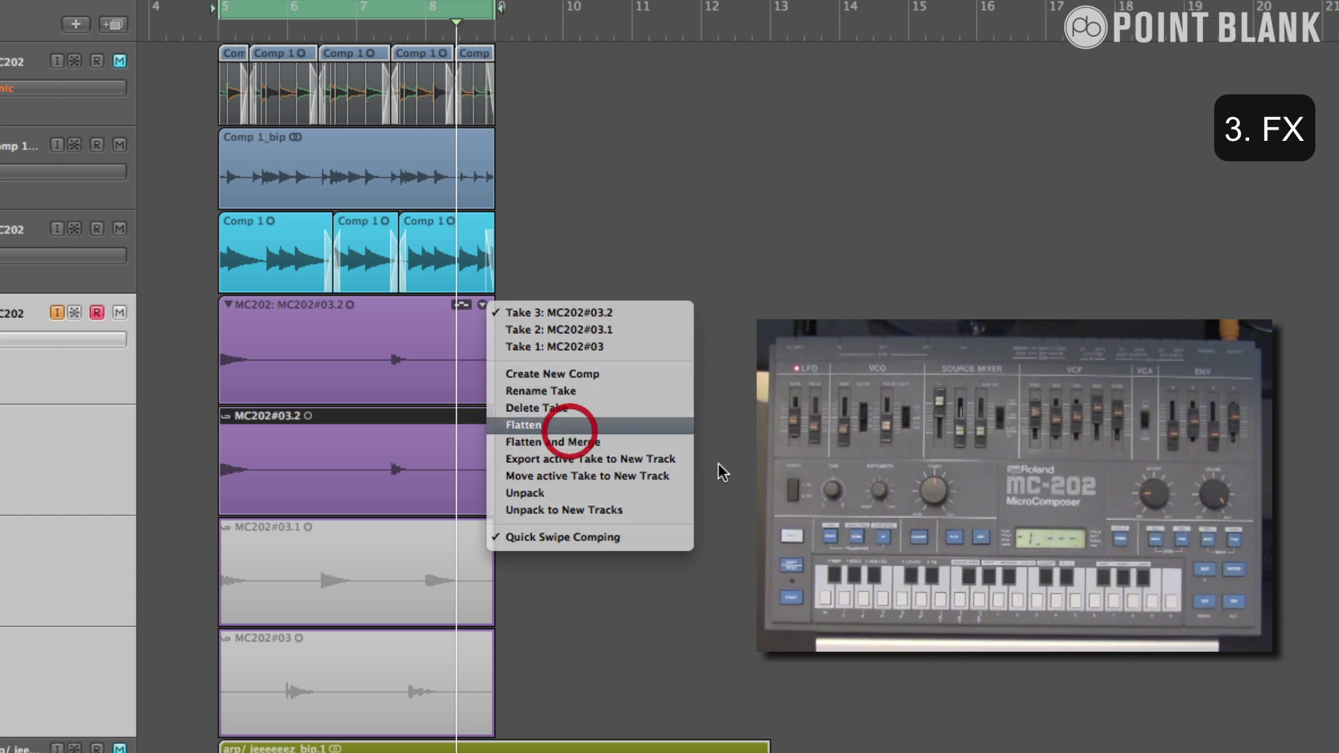
key("t")
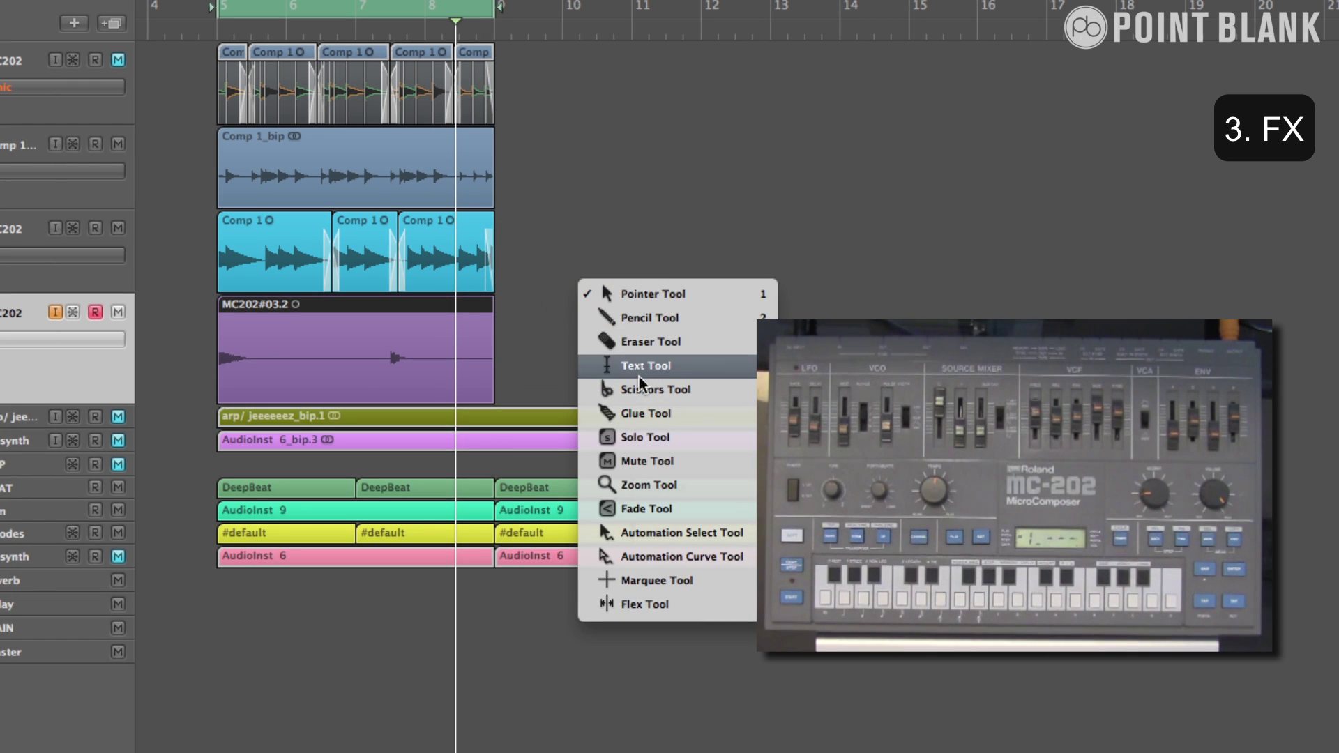
left_click(640, 389)
left_click(383, 340)
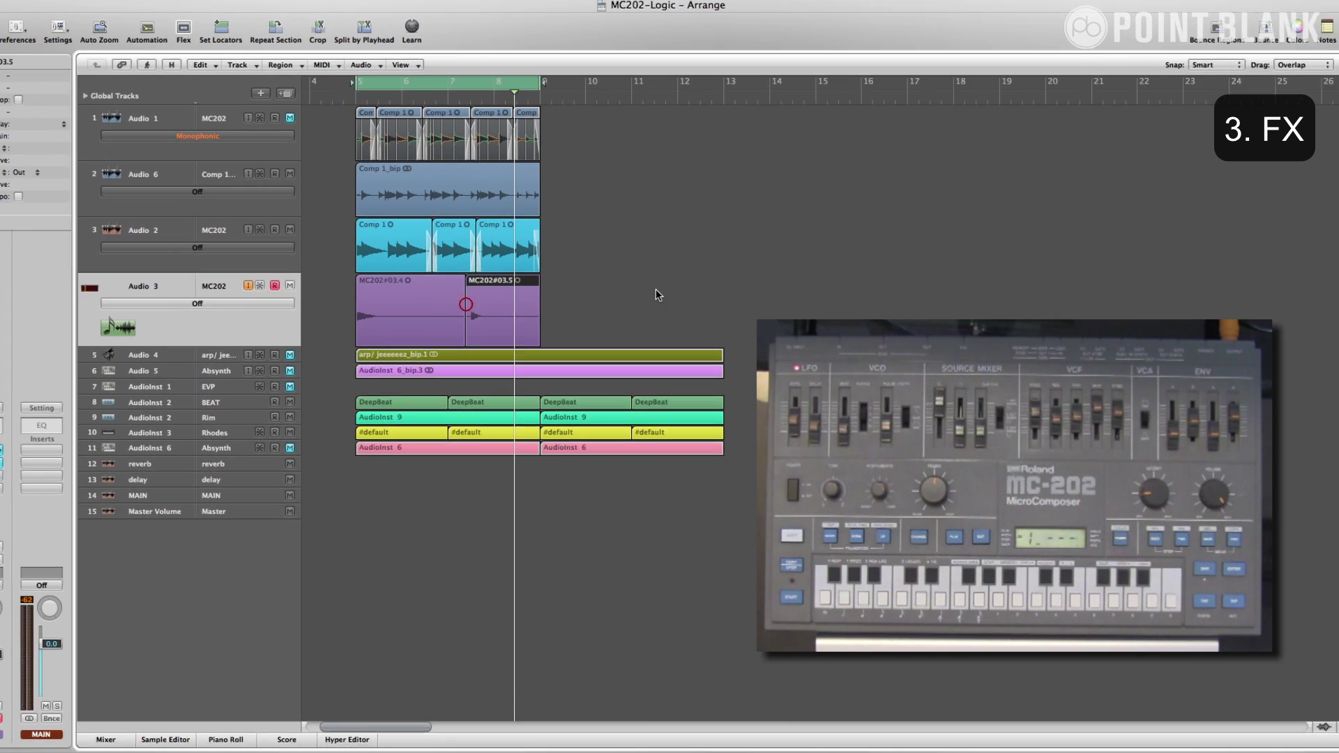
Copy the second FX region to bar 9 and delete the original in bar 7, checking it during playback
left_click(563, 255)
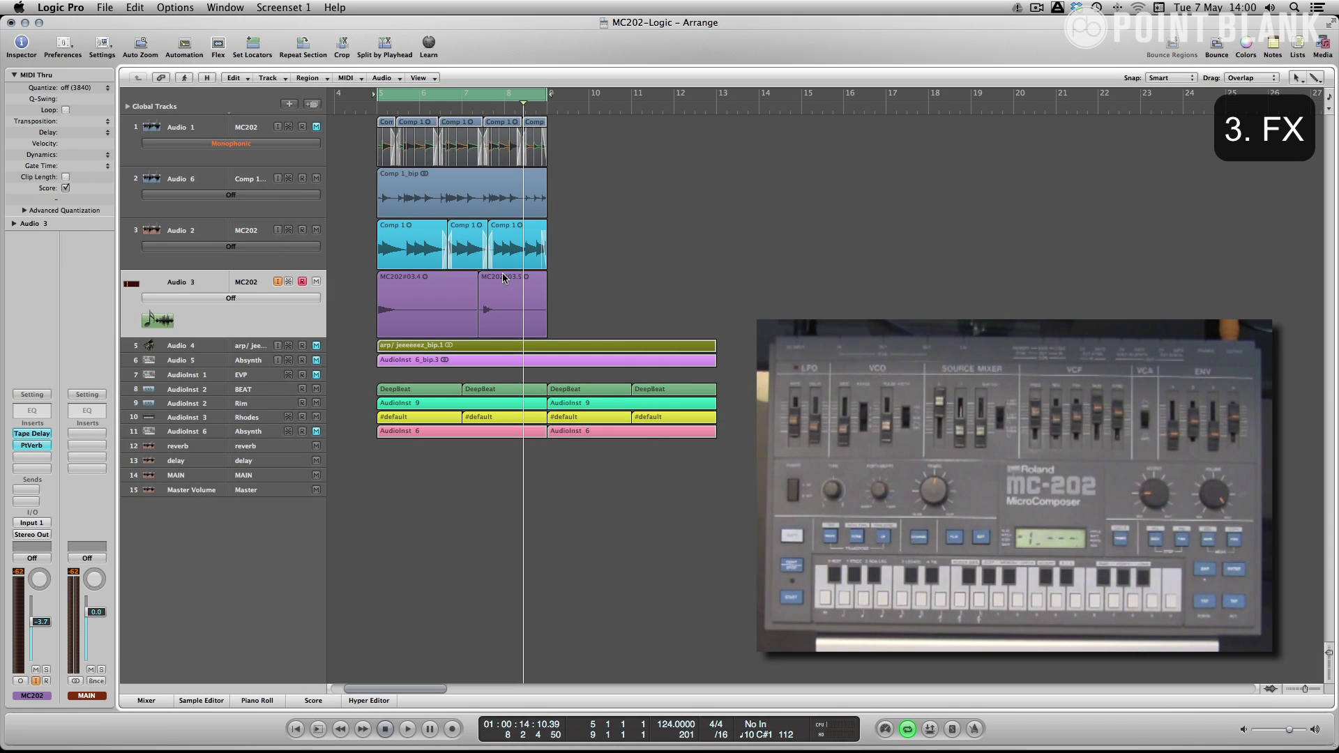
left_click_drag(505, 279, 583, 288)
left_click_drag(576, 288, 573, 287)
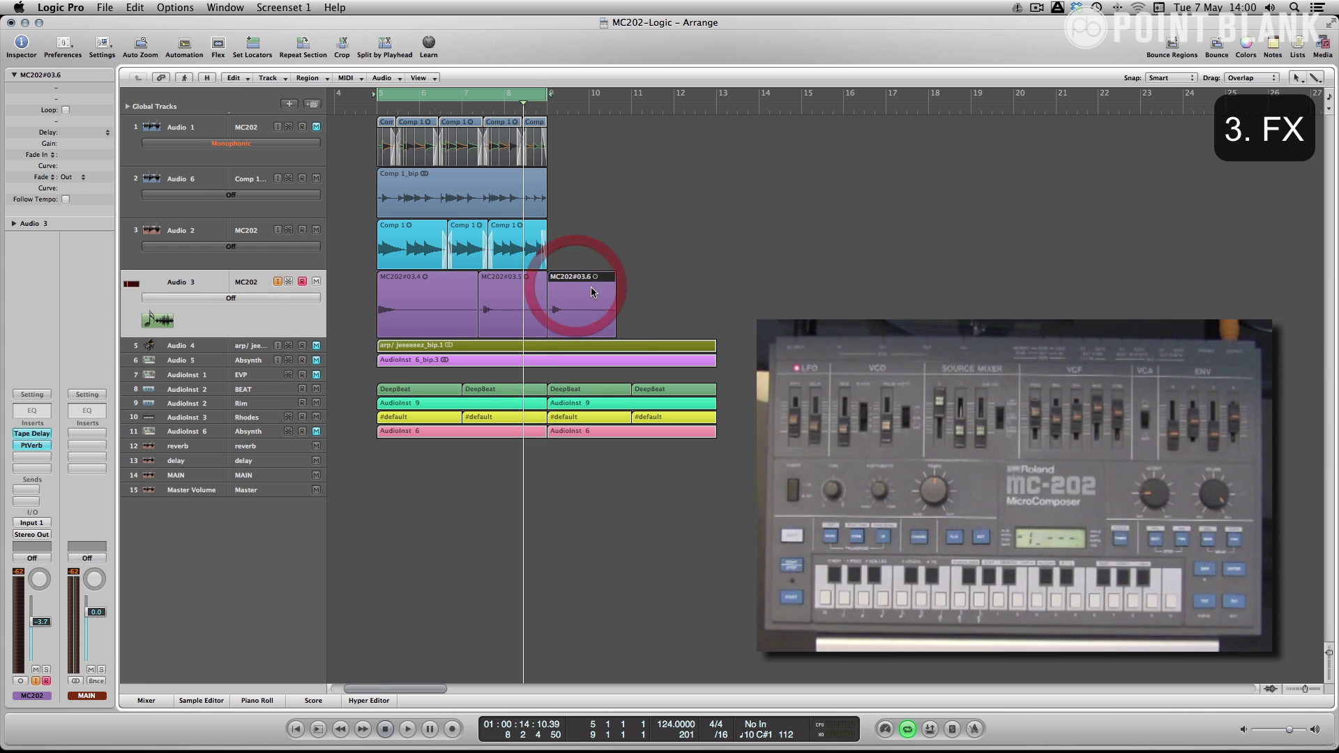
key("space")
left_click(511, 276)
key("Delete")
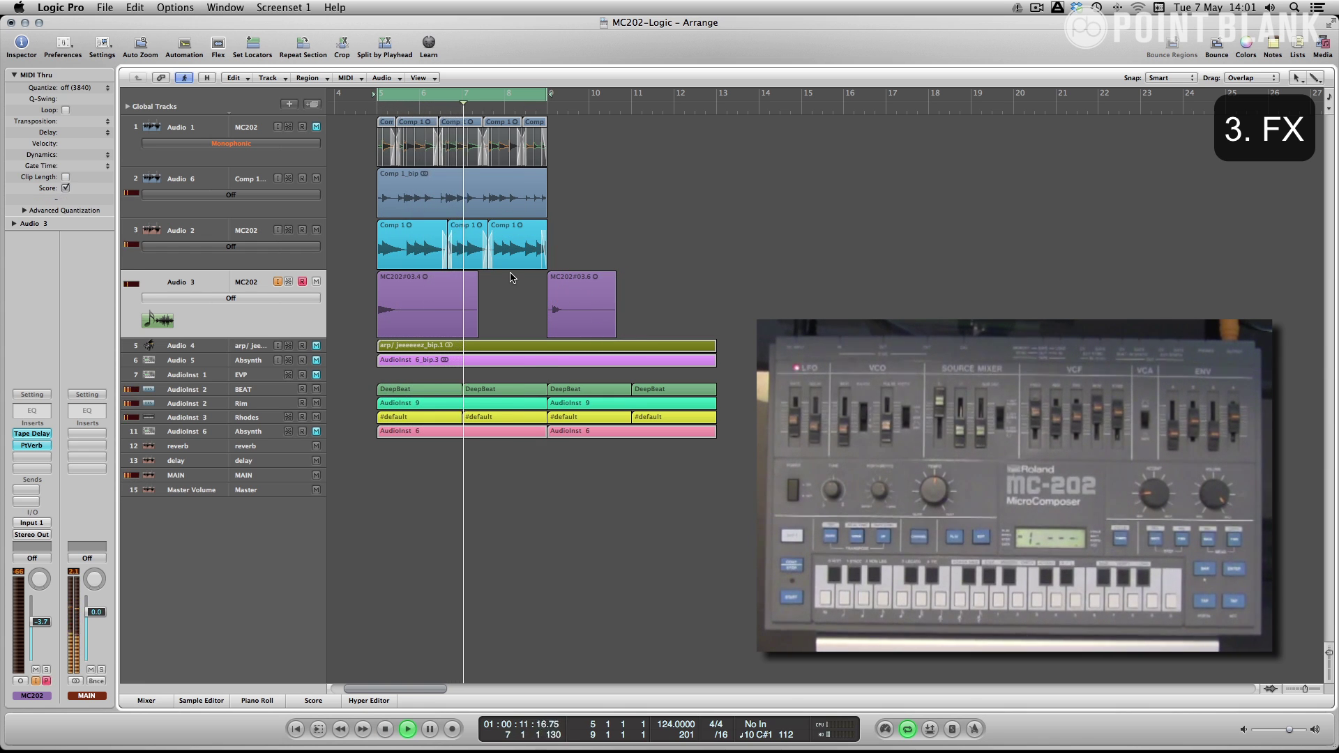
key("space")
Copy the Comp 1_bip and bass line regions to bar 9 and extend the cycle range to bars 5 to 13 for playback
left_click_drag(567, 146, 551, 258)
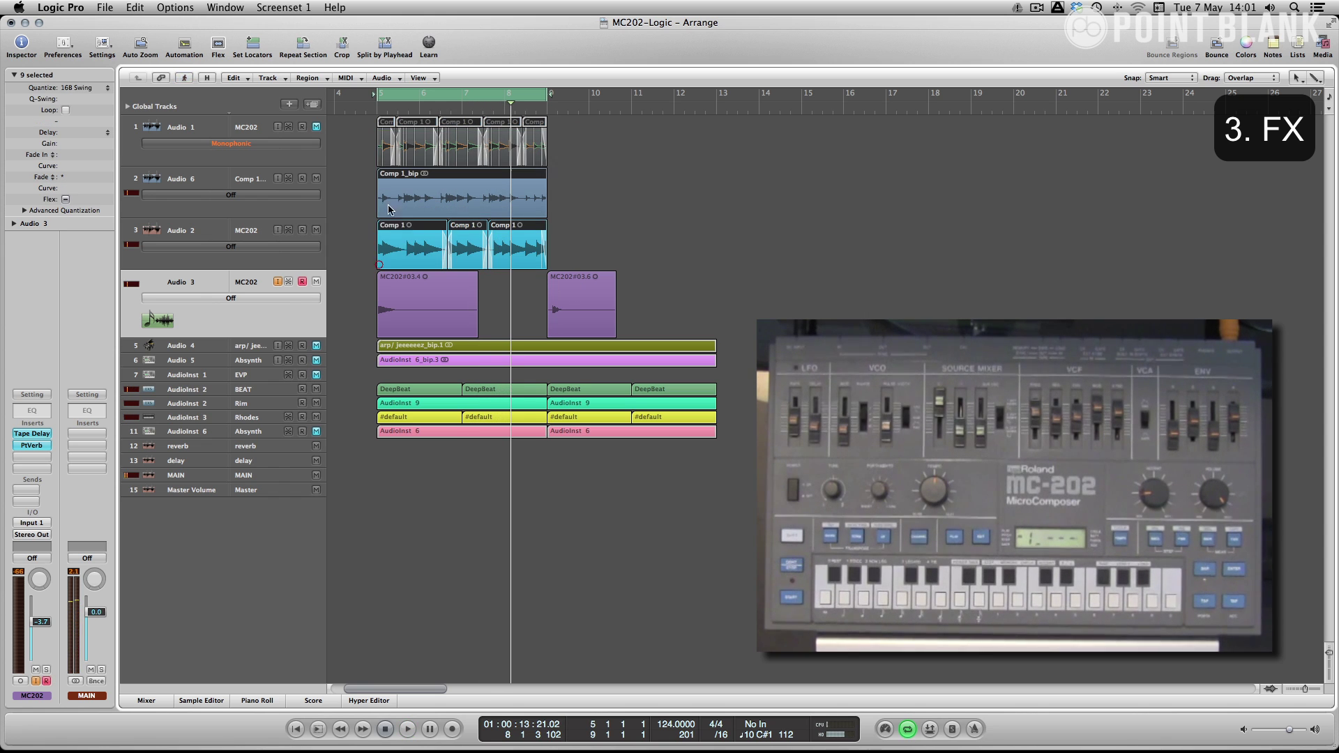
left_click(382, 124)
left_click_drag(368, 180, 439, 238)
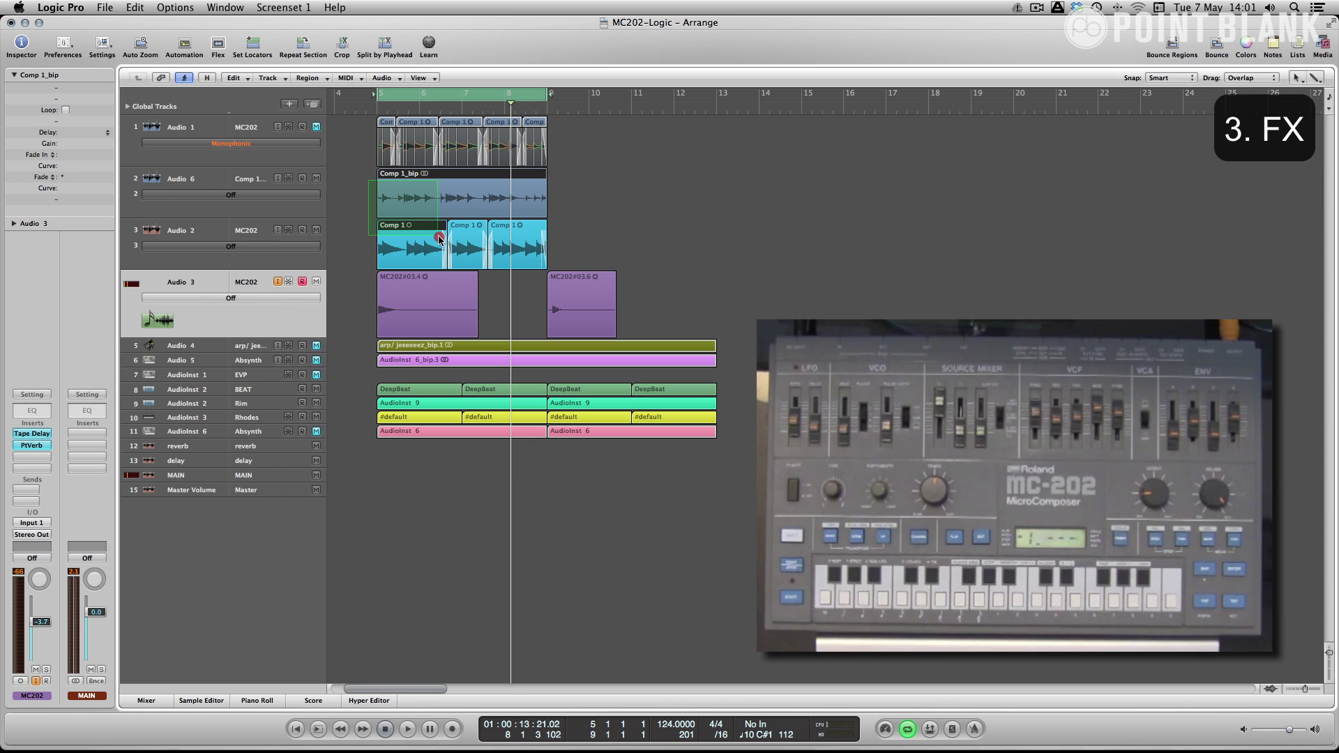
left_click_drag(530, 232, 700, 232)
key("space")
left_click_drag(549, 96, 717, 96)
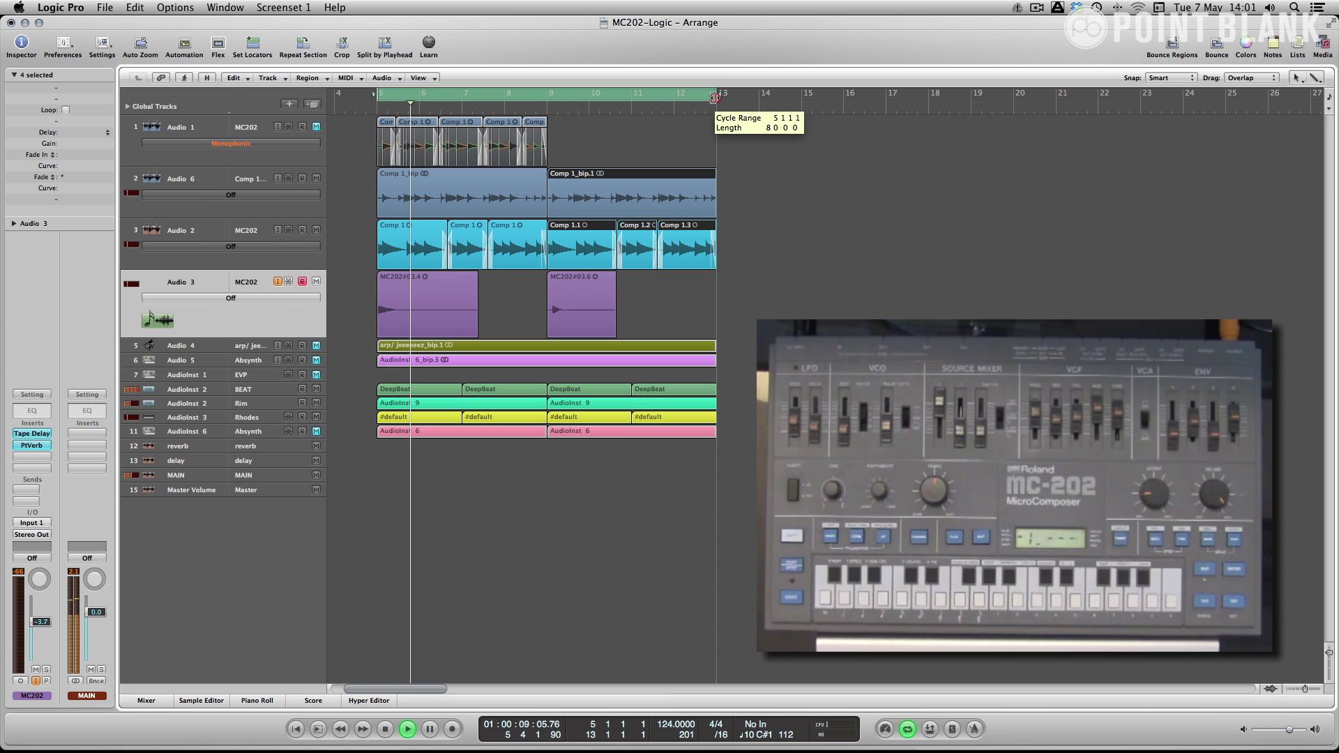
left_click(864, 293)
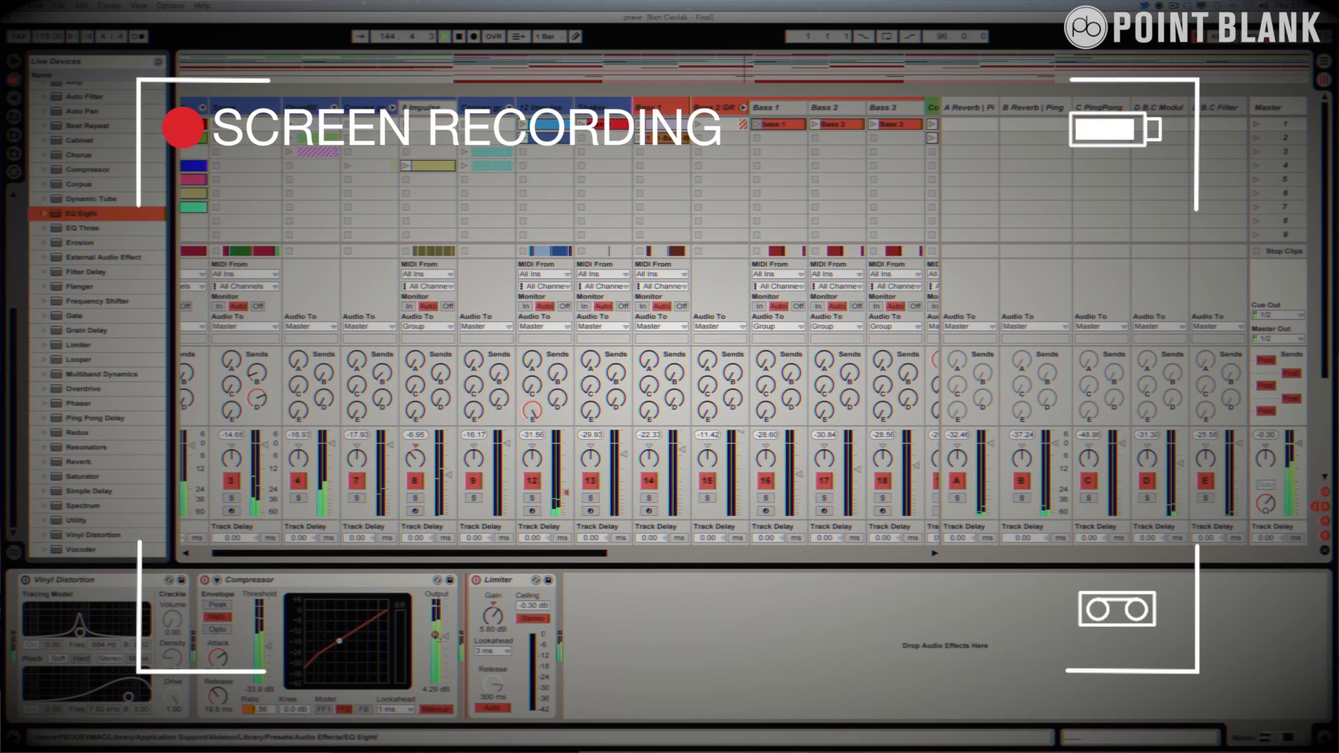
left_click_drag(449, 632, 525, 629)
left_click_drag(647, 643, 626, 601)
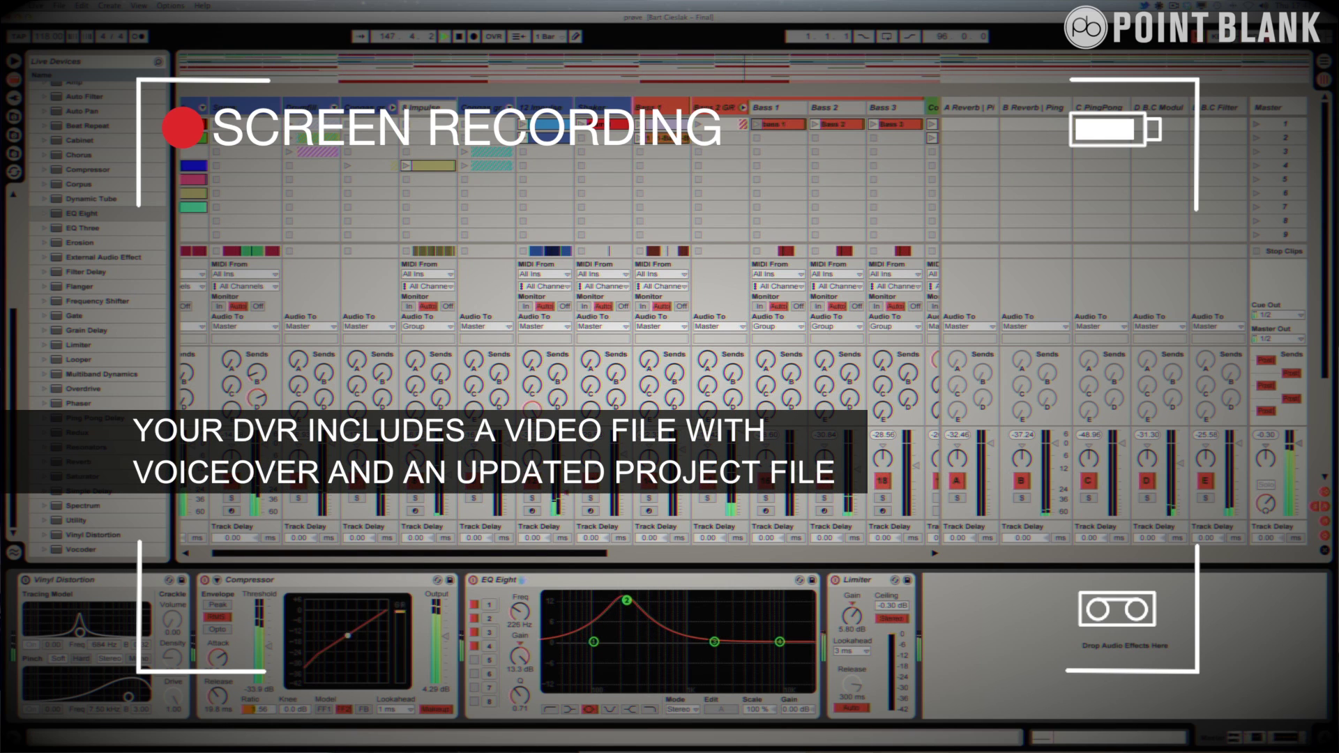